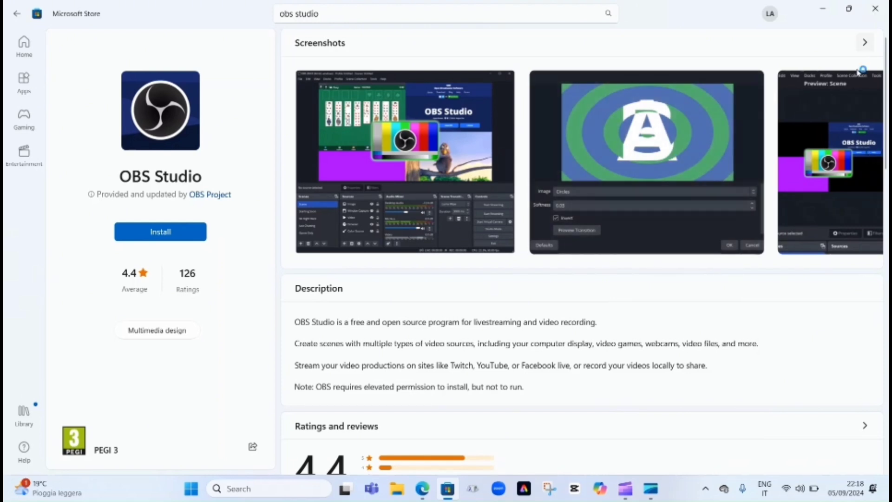
- Leave the Microsoft Store, switch to YouTube in the browser and open the channel's live streaming page in YouTube Studio
{"action": "left_click", "coordinate": [875, 7]}
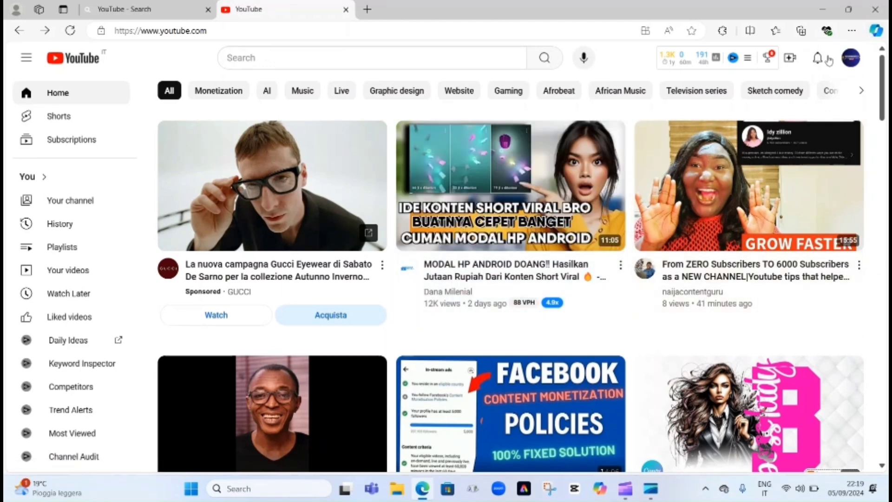
{"action": "left_click", "coordinate": [851, 62]}
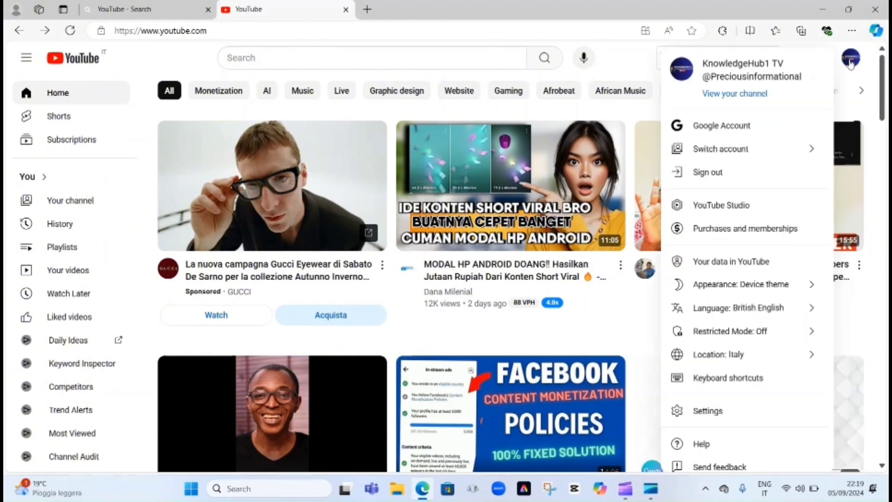
{"action": "left_click", "coordinate": [739, 206]}
{"action": "left_click", "coordinate": [816, 63]}
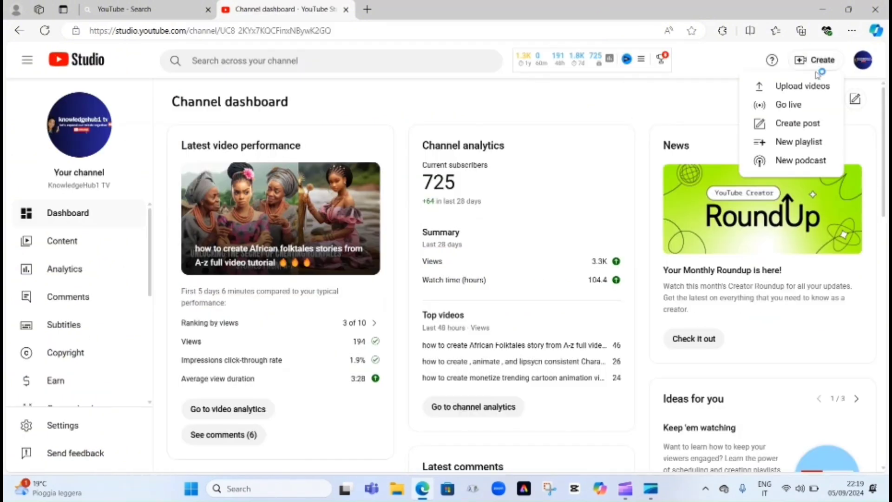
{"action": "left_click", "coordinate": [787, 106]}
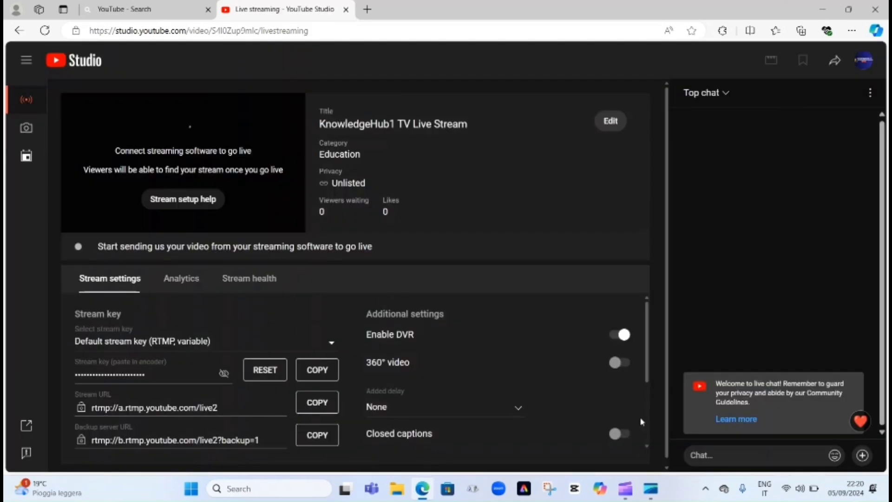
- Edit the stream's settings, replace its title with "obiora the village orphan" and go to the description field
{"action": "left_click", "coordinate": [611, 121]}
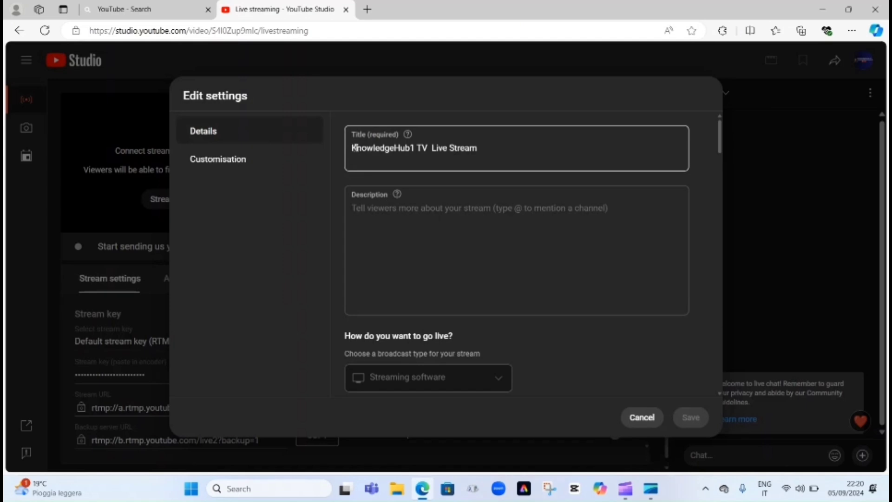
{"action": "left_click_drag", "start_coordinate": [354, 147], "coordinate": [484, 150]}
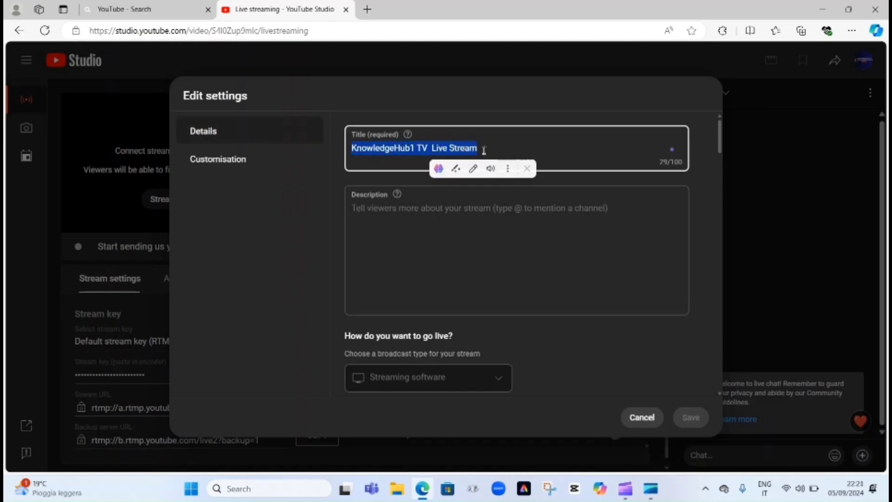
{"action": "key", "text": "BackSpace"}
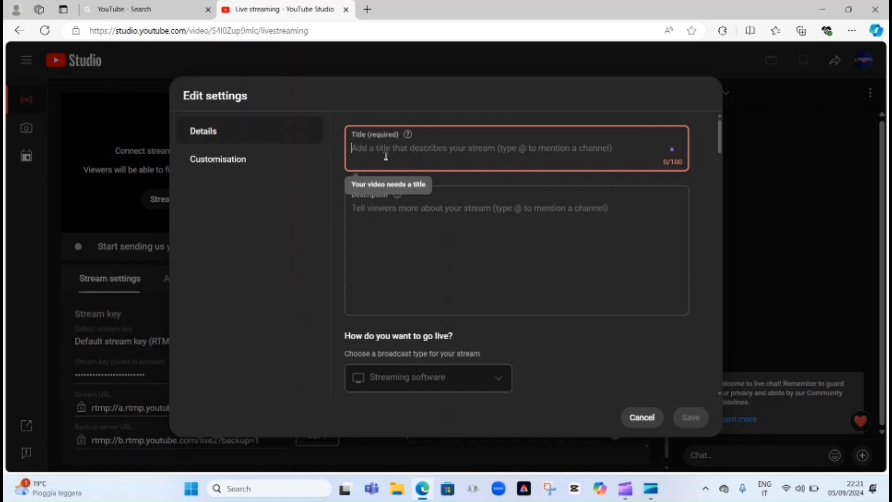
{"action": "type", "text": "obiora the village orphan"}
{"action": "left_click", "coordinate": [366, 211]}
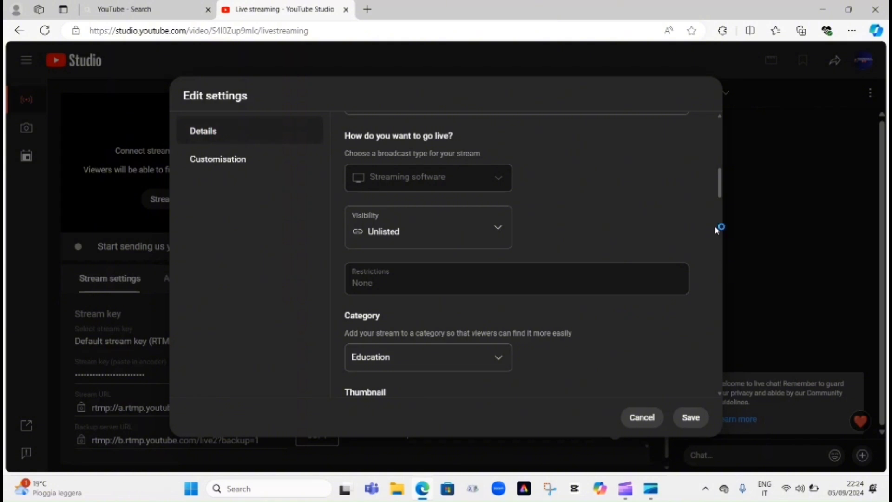
- Keep Education as the stream's category and upload the African folktales picture as its thumbnail
{"action": "left_click", "coordinate": [497, 362]}
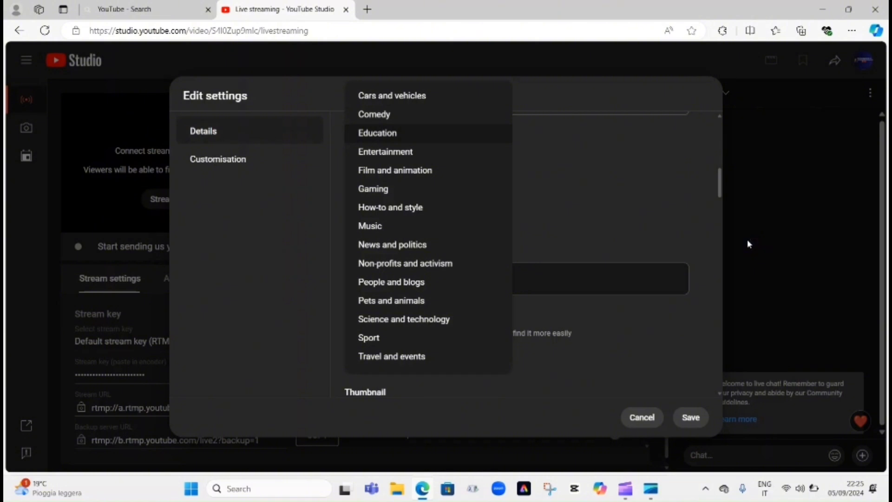
{"action": "left_click", "coordinate": [767, 253]}
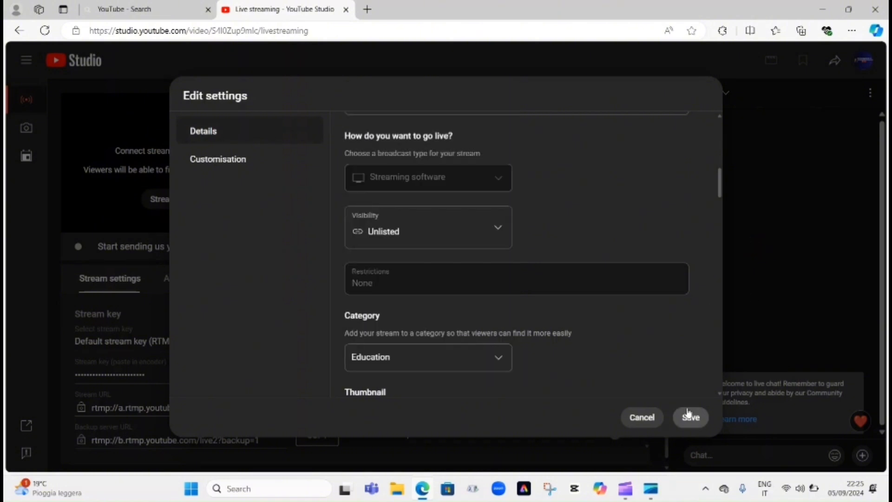
{"action": "scroll", "coordinate": [719, 395], "scroll_direction": "down", "scroll_amount": 3}
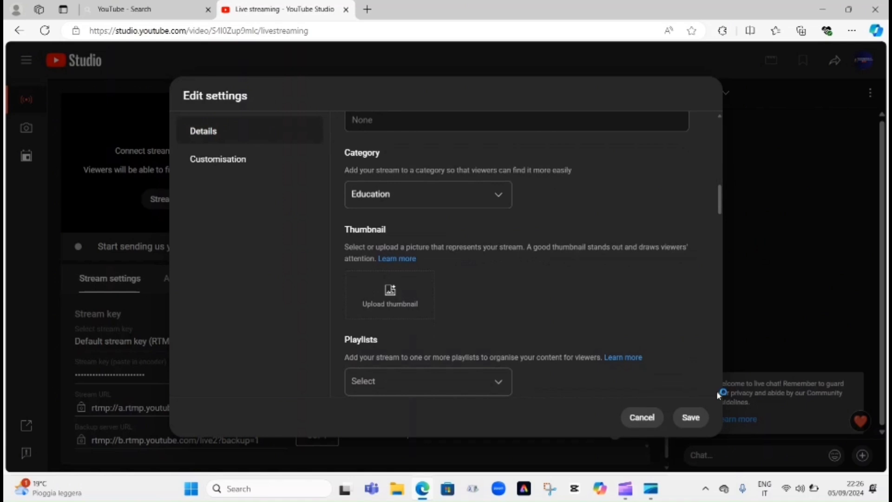
{"action": "scroll", "coordinate": [716, 391], "scroll_direction": "down", "scroll_amount": 1}
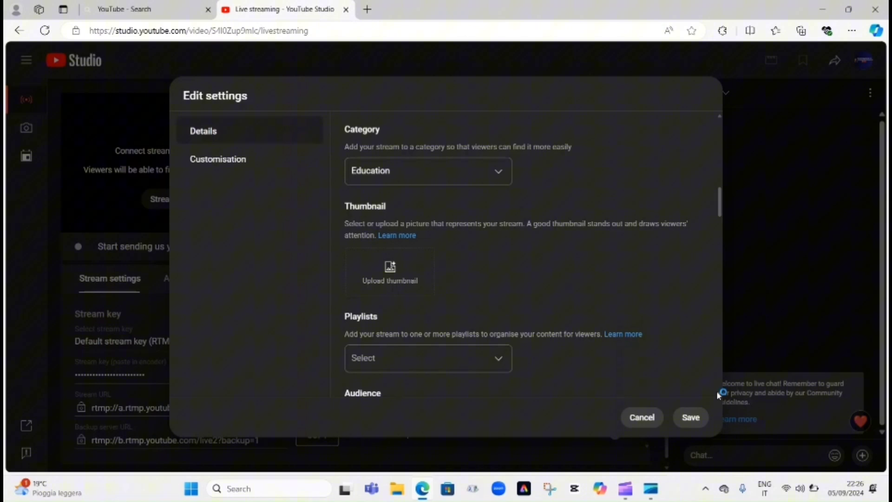
{"action": "left_click", "coordinate": [391, 273]}
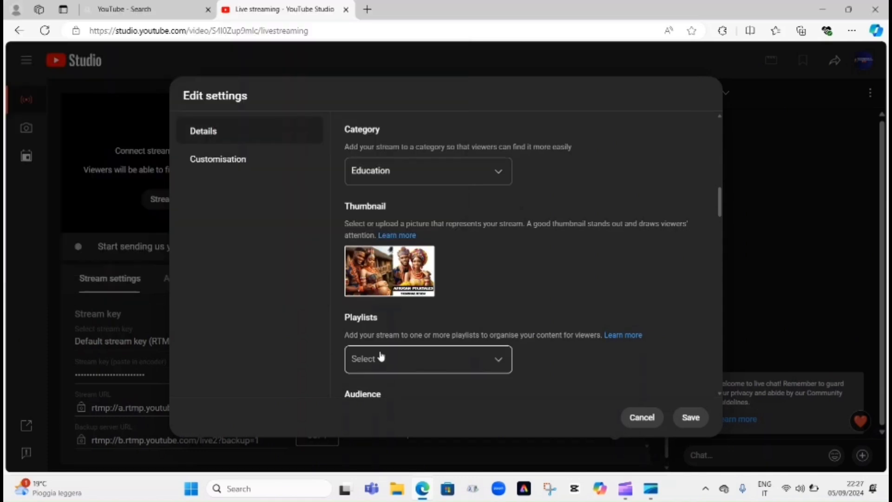
- Add the stream to the "educational content" playlist
{"action": "left_click", "coordinate": [498, 360]}
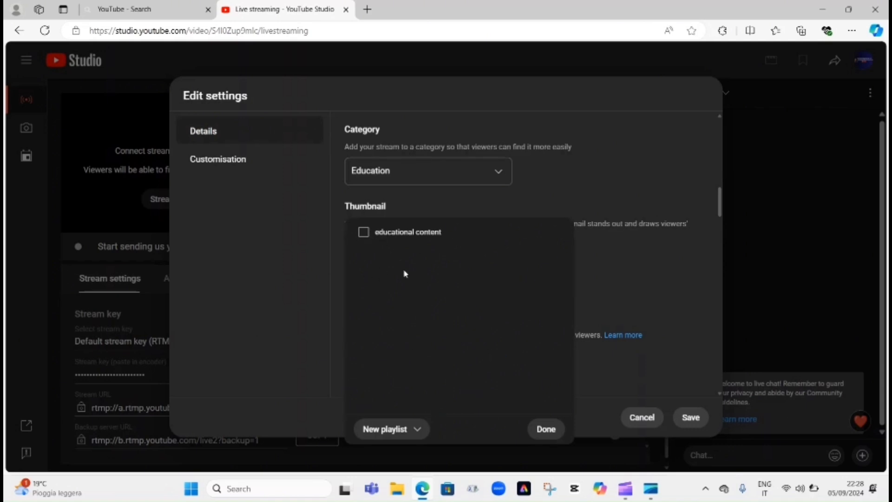
{"action": "left_click", "coordinate": [364, 232]}
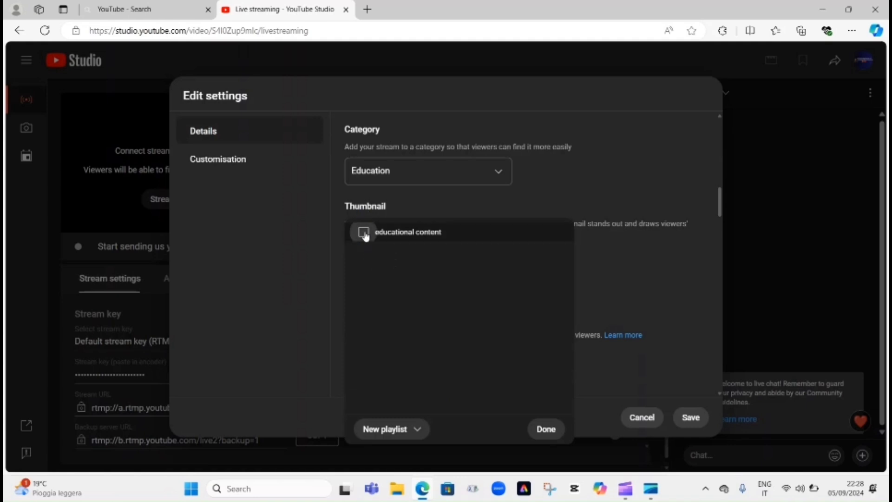
{"action": "left_click", "coordinate": [556, 431]}
- Review the stream's audience, altered content, automatic chapters, featured places and tags settings, and the available stream languages
{"action": "scroll", "coordinate": [701, 377], "scroll_direction": "down", "scroll_amount": 5}
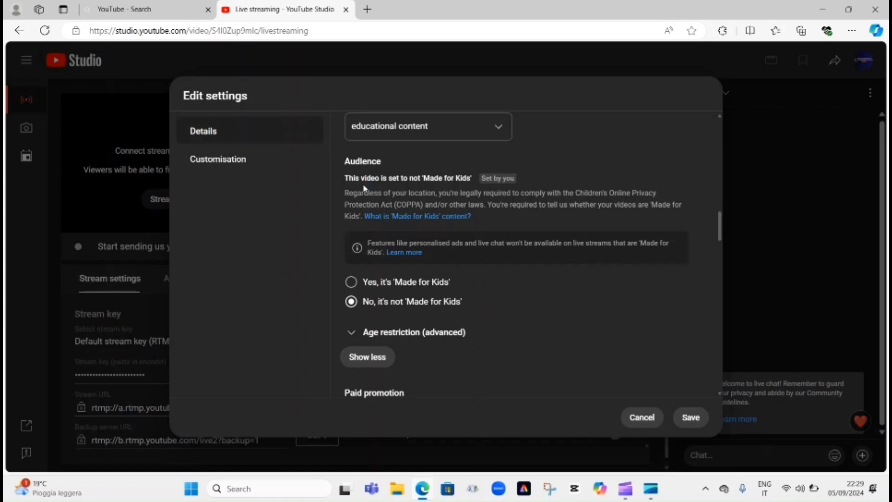
{"action": "scroll", "coordinate": [364, 188], "scroll_direction": "down", "scroll_amount": 5}
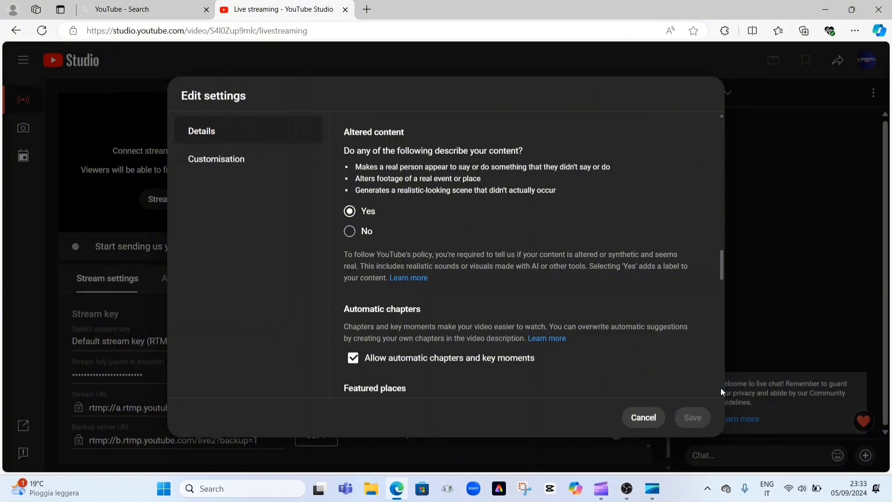
{"action": "scroll", "coordinate": [721, 388], "scroll_direction": "down", "scroll_amount": 5}
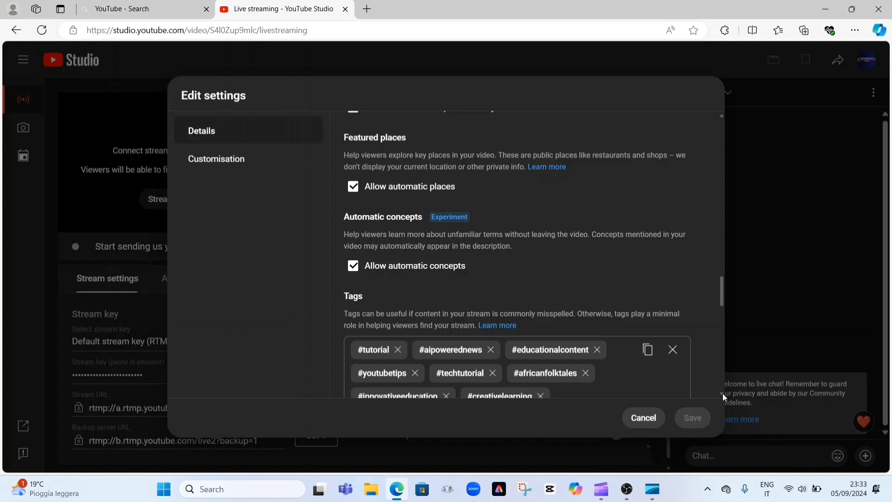
{"action": "scroll", "coordinate": [723, 392], "scroll_direction": "down", "scroll_amount": 2}
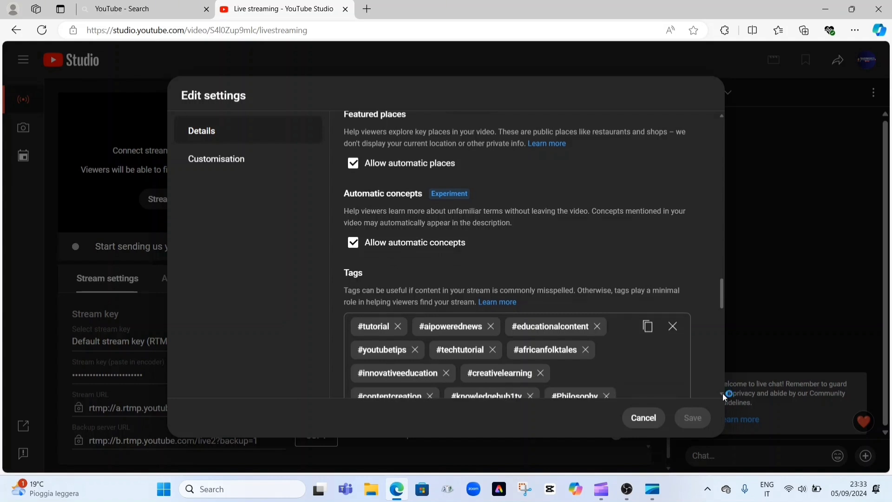
{"action": "scroll", "coordinate": [723, 392], "scroll_direction": "down", "scroll_amount": 1}
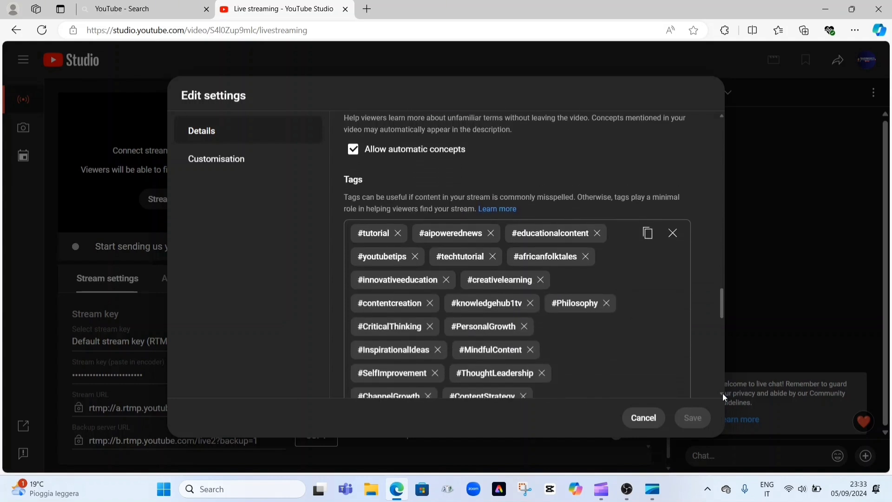
{"action": "scroll", "coordinate": [724, 392], "scroll_direction": "down", "scroll_amount": 2}
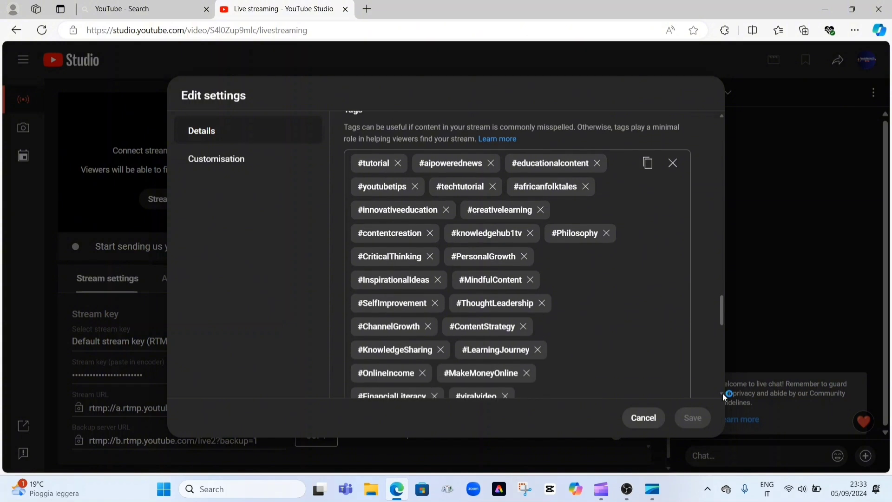
{"action": "scroll", "coordinate": [724, 392], "scroll_direction": "down", "scroll_amount": 1}
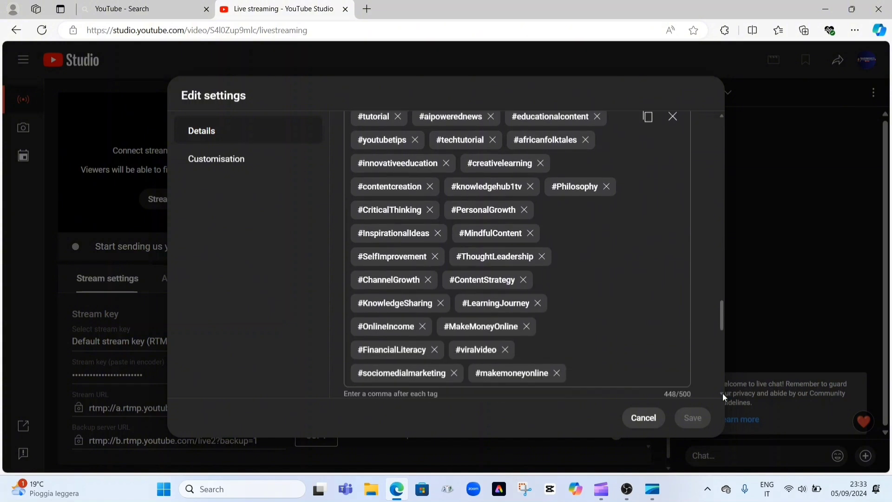
{"action": "scroll", "coordinate": [723, 392], "scroll_direction": "down", "scroll_amount": 1}
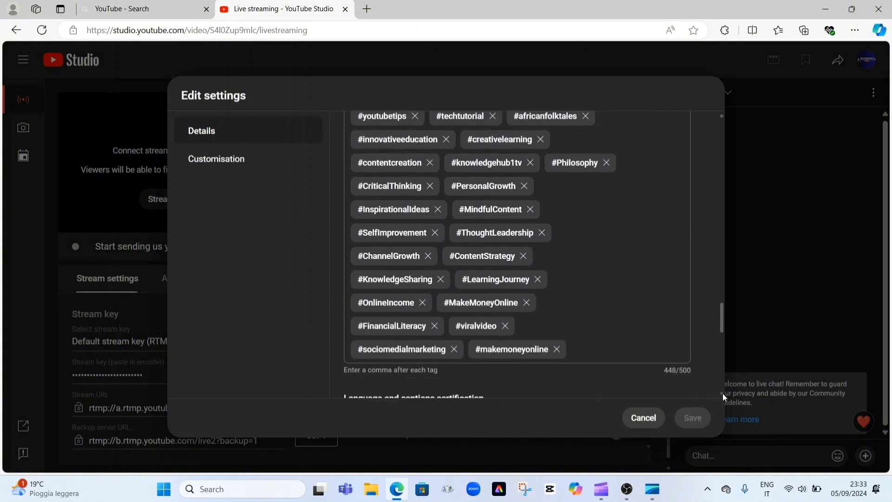
{"action": "scroll", "coordinate": [723, 392], "scroll_direction": "down", "scroll_amount": 1}
{"action": "scroll", "coordinate": [723, 392], "scroll_direction": "down", "scroll_amount": 1}
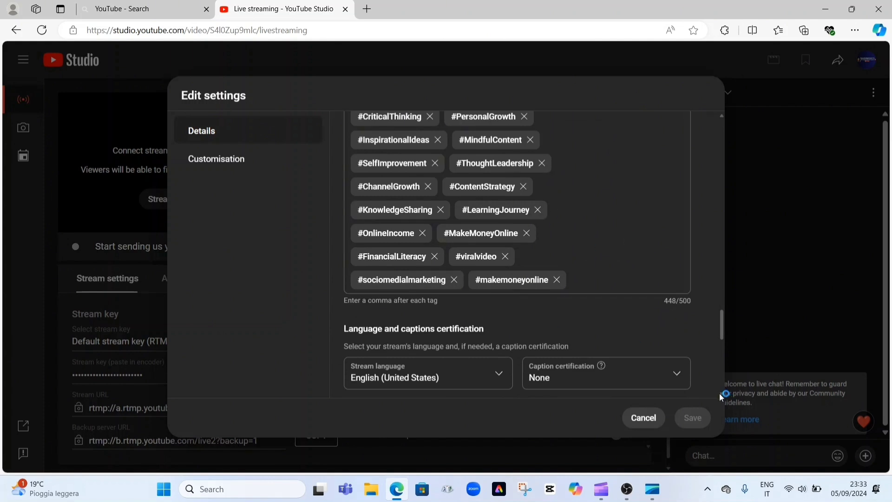
{"action": "scroll", "coordinate": [723, 391], "scroll_direction": "down", "scroll_amount": 1}
{"action": "scroll", "coordinate": [719, 392], "scroll_direction": "down", "scroll_amount": 2}
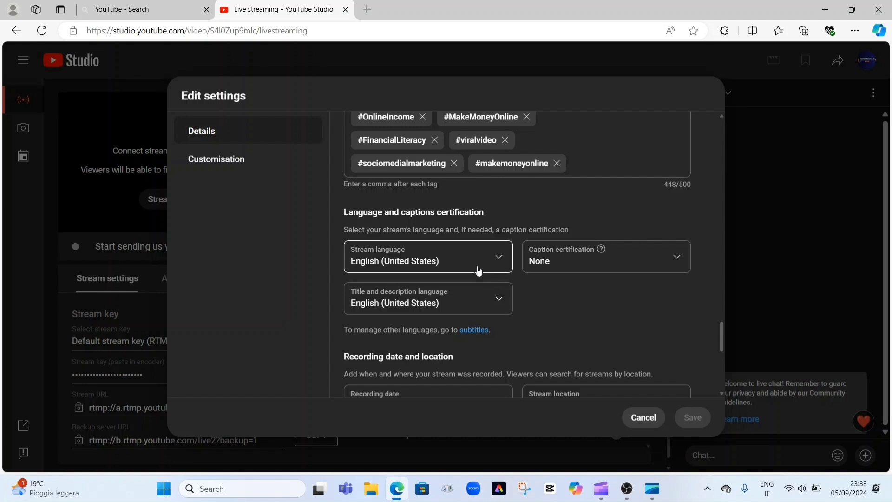
{"action": "left_click", "coordinate": [500, 262]}
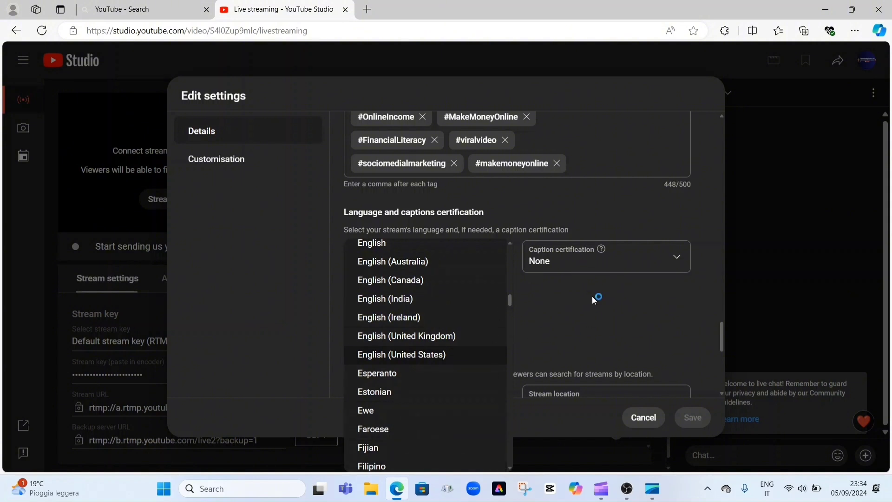
{"action": "left_click", "coordinate": [757, 261]}
- Choose Standard YouTube Licence as the stream's licence type
{"action": "scroll", "coordinate": [721, 393], "scroll_direction": "down", "scroll_amount": 1}
{"action": "scroll", "coordinate": [722, 392], "scroll_direction": "down", "scroll_amount": 1}
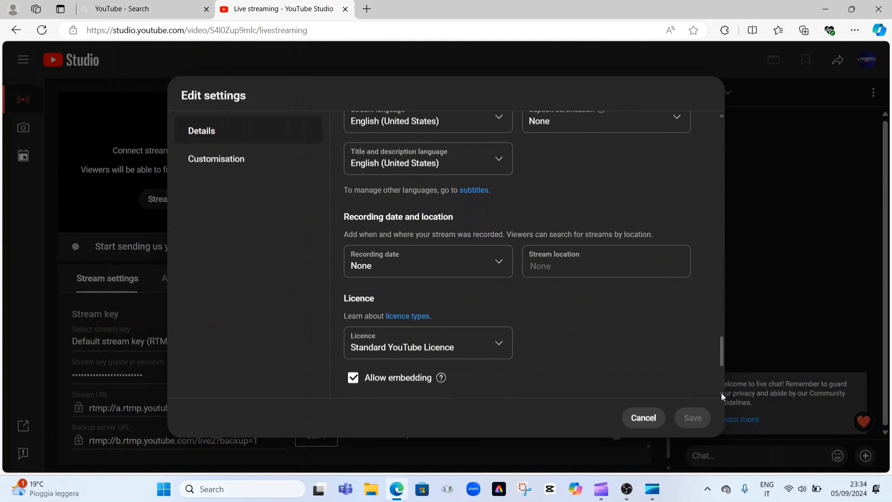
{"action": "scroll", "coordinate": [722, 396], "scroll_direction": "down", "scroll_amount": 1}
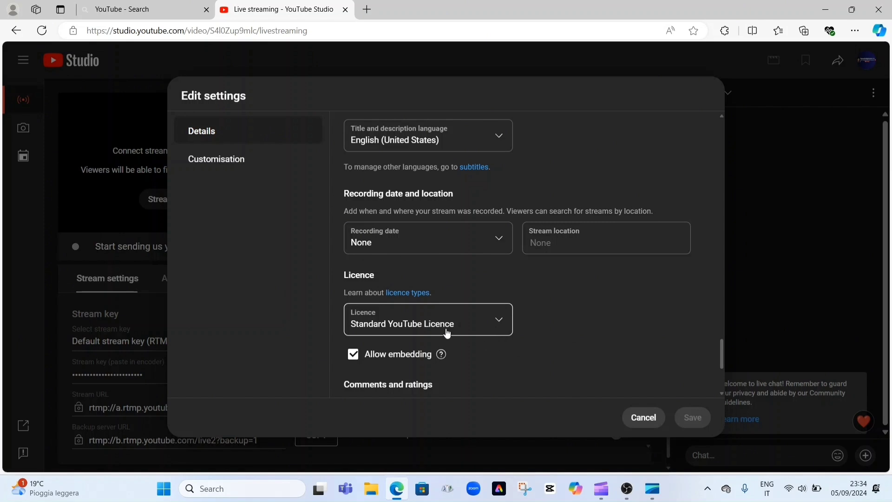
{"action": "left_click", "coordinate": [500, 323]}
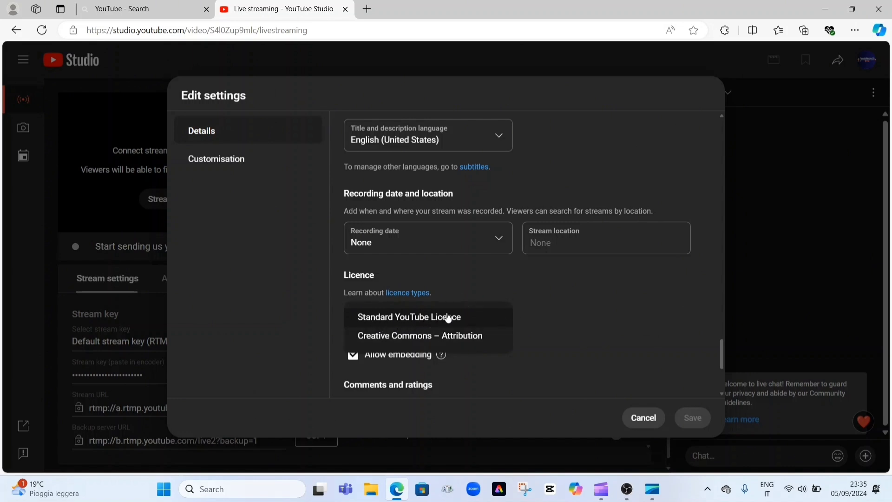
{"action": "left_click", "coordinate": [414, 316]}
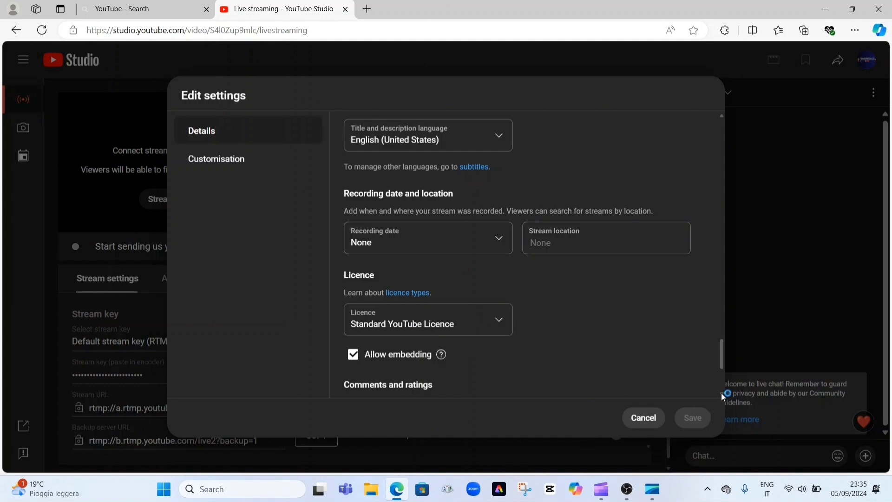
- Review the comments and ratings settings of the stream, including comment moderation, sort order and the viewer likes option
{"action": "scroll", "coordinate": [723, 396], "scroll_direction": "down", "scroll_amount": 1}
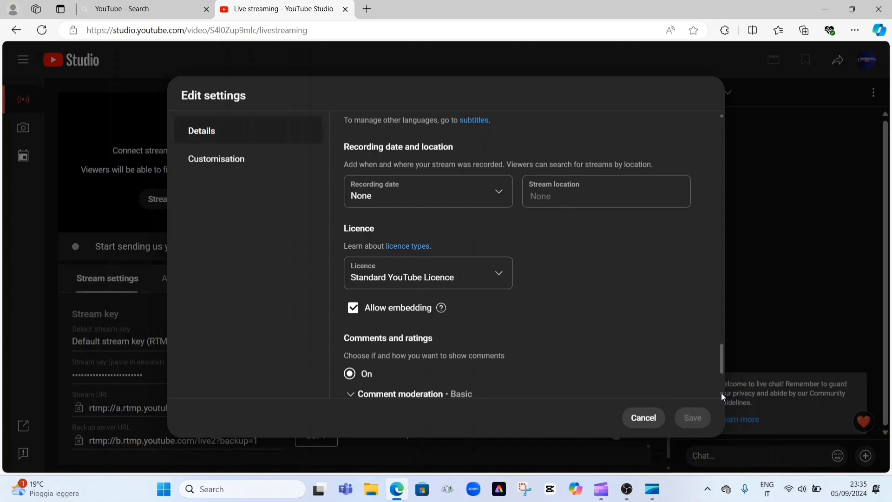
{"action": "scroll", "coordinate": [721, 394], "scroll_direction": "down", "scroll_amount": 1}
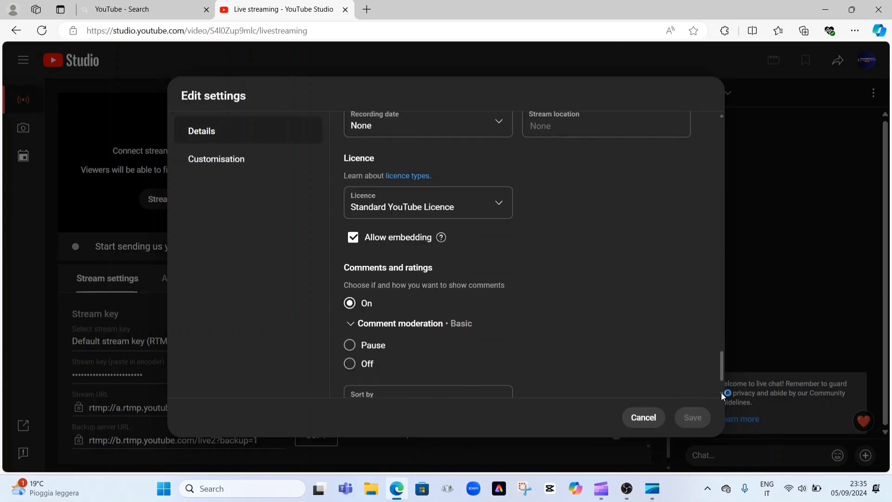
{"action": "scroll", "coordinate": [723, 396], "scroll_direction": "down", "scroll_amount": 1}
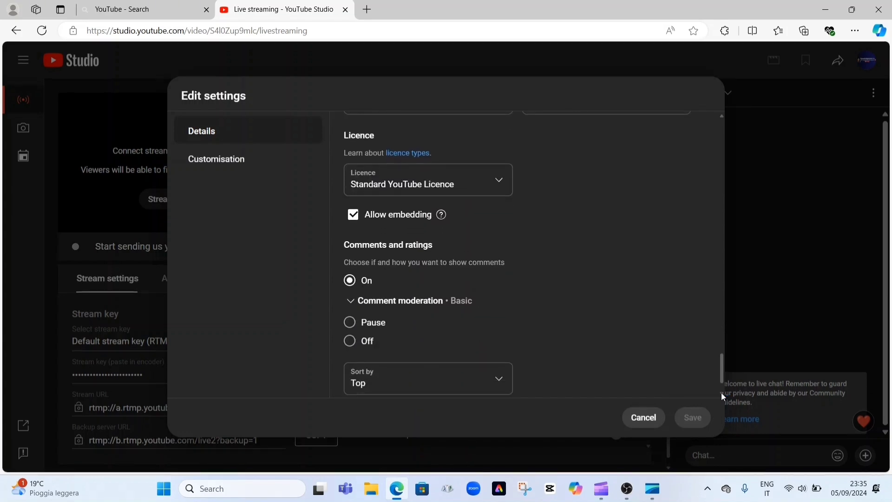
{"action": "scroll", "coordinate": [723, 396], "scroll_direction": "down", "scroll_amount": 1}
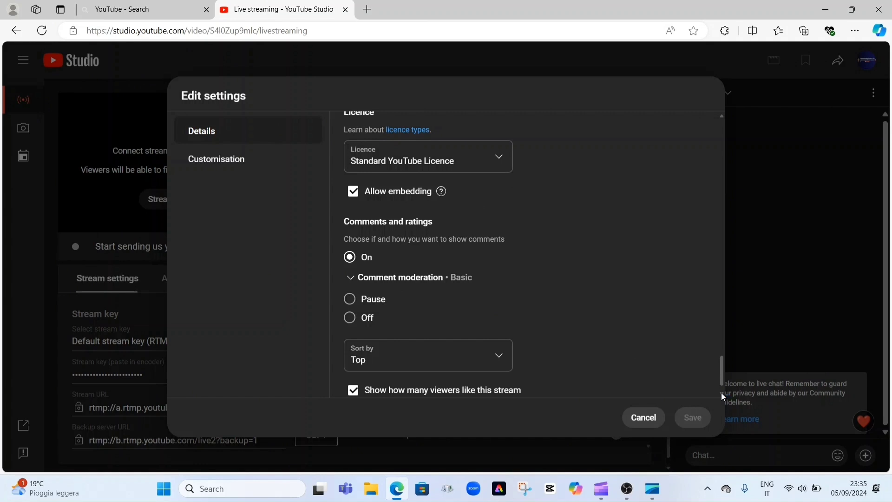
{"action": "scroll", "coordinate": [441, 287], "scroll_direction": "down", "scroll_amount": 1}
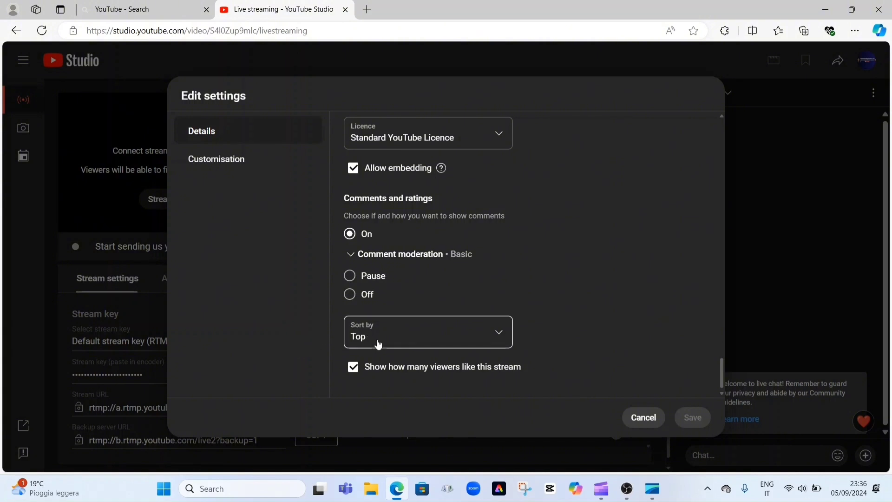
- Set the comment sort order to Top and save the stream's edited settings
{"action": "left_click", "coordinate": [497, 339]}
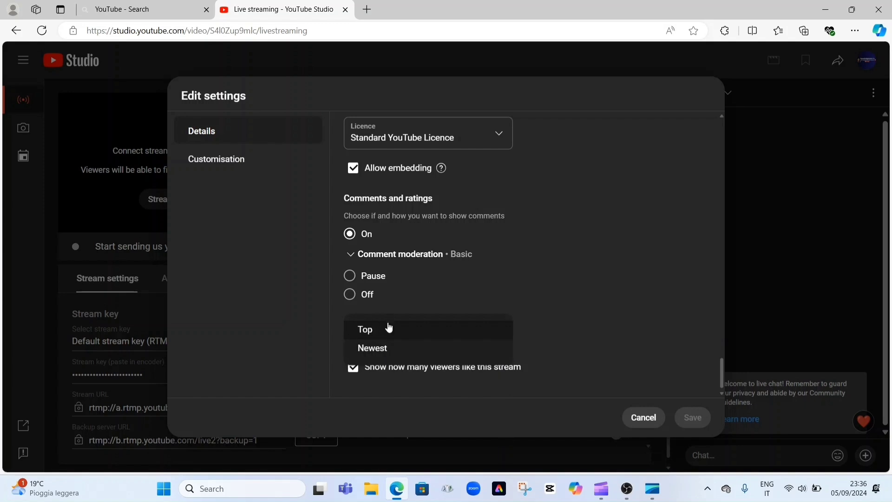
{"action": "left_click", "coordinate": [371, 331]}
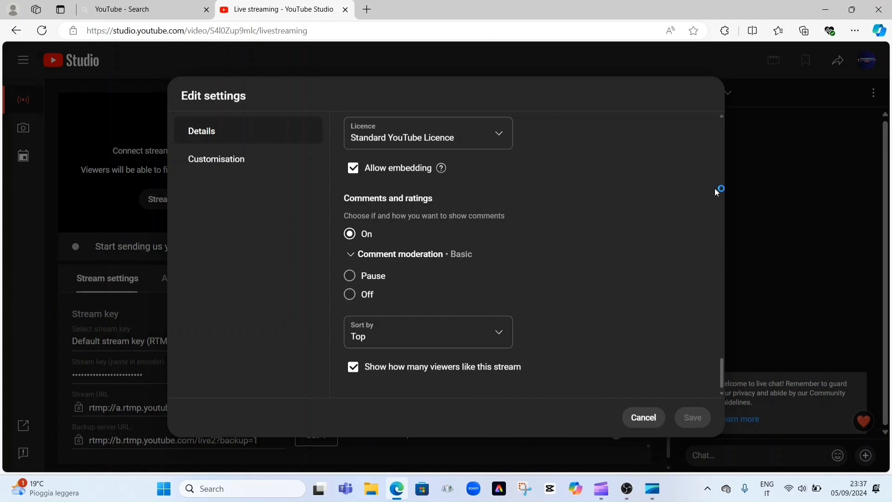
{"action": "scroll", "coordinate": [722, 120], "scroll_direction": "up", "scroll_amount": 10}
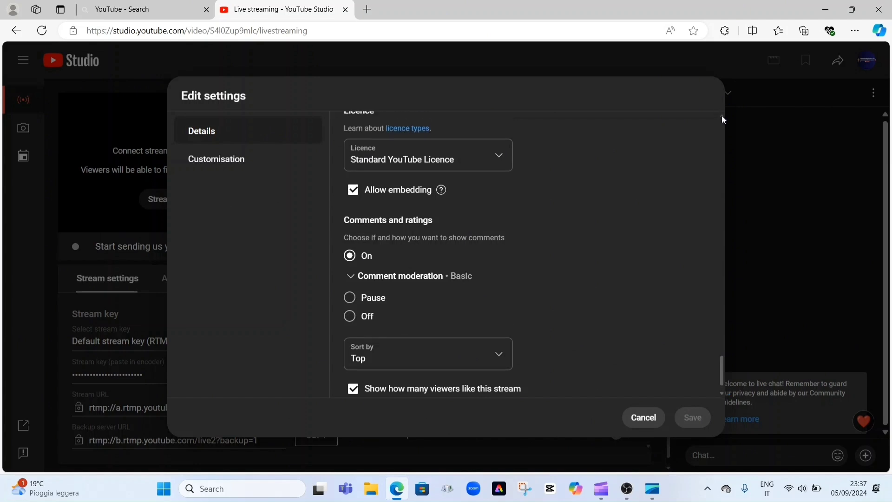
{"action": "scroll", "coordinate": [724, 120], "scroll_direction": "up", "scroll_amount": 6}
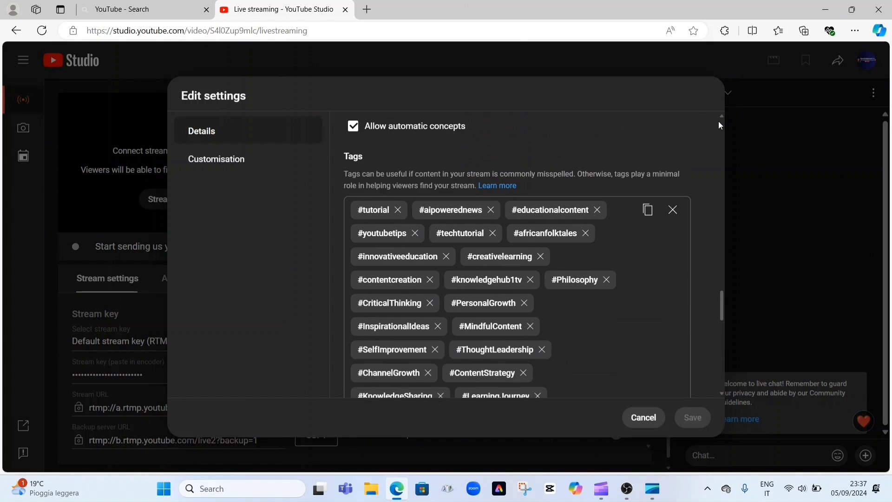
{"action": "scroll", "coordinate": [721, 120], "scroll_direction": "up", "scroll_amount": 3}
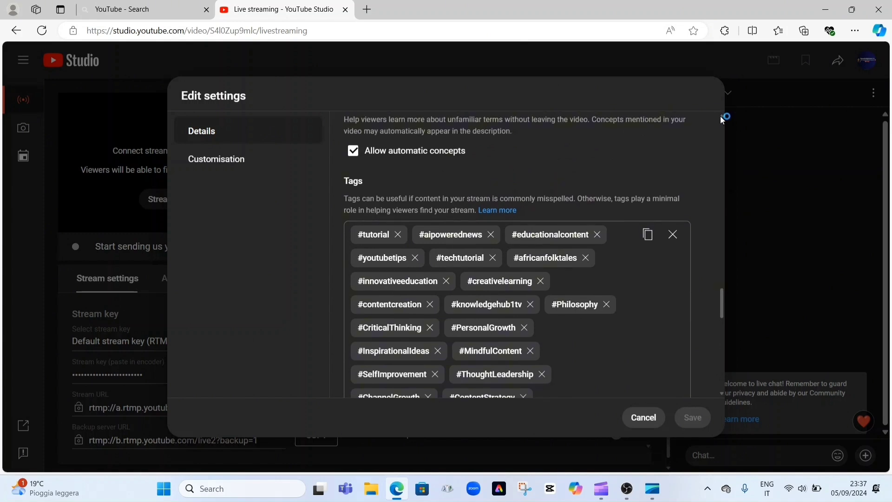
{"action": "scroll", "coordinate": [721, 116], "scroll_direction": "up", "scroll_amount": 12}
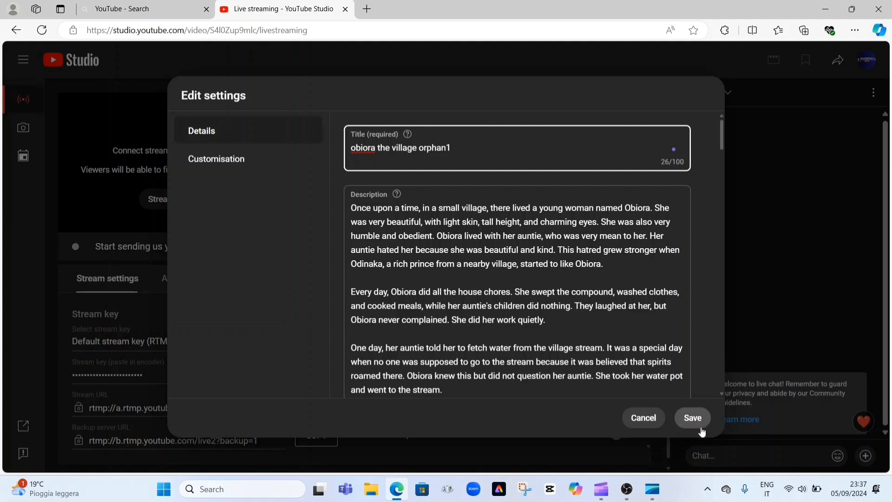
{"action": "left_click", "coordinate": [693, 419]}
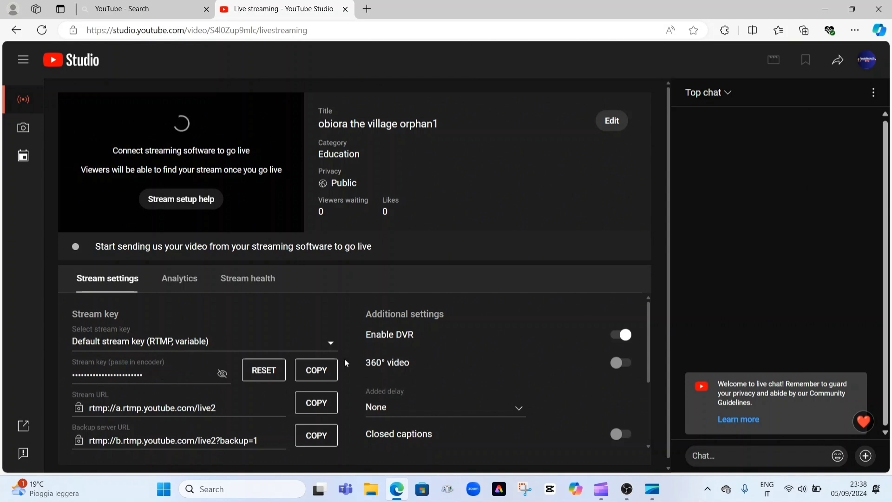
- Copy the stream key, switch to OBS and set its streaming service to YouTube - RTMPS
{"action": "left_click", "coordinate": [319, 370]}
{"action": "left_click", "coordinate": [626, 498]}
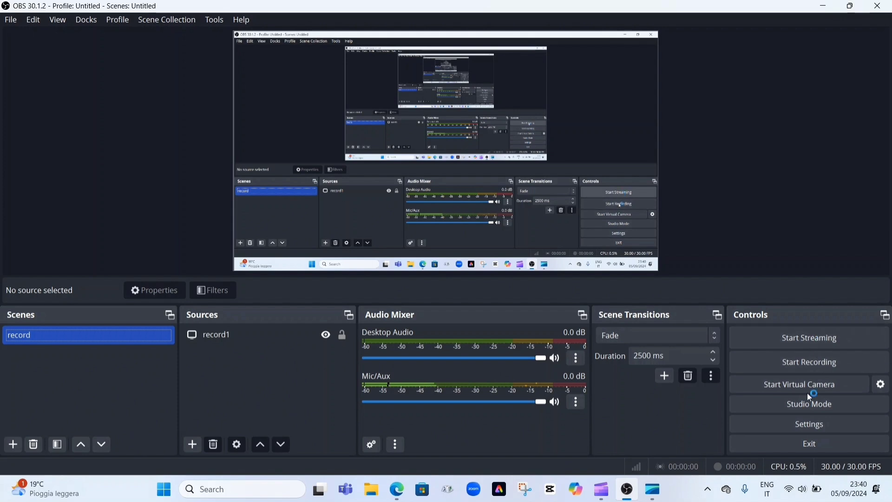
{"action": "left_click", "coordinate": [817, 423]}
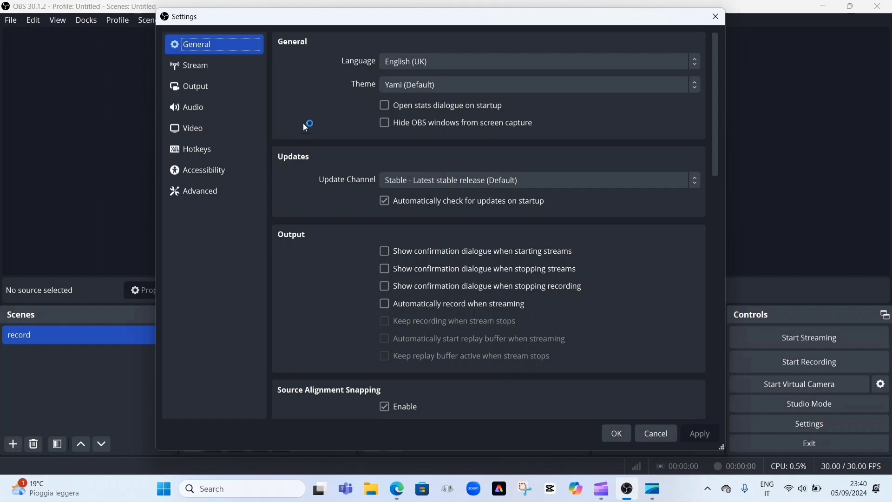
{"action": "left_click", "coordinate": [193, 69]}
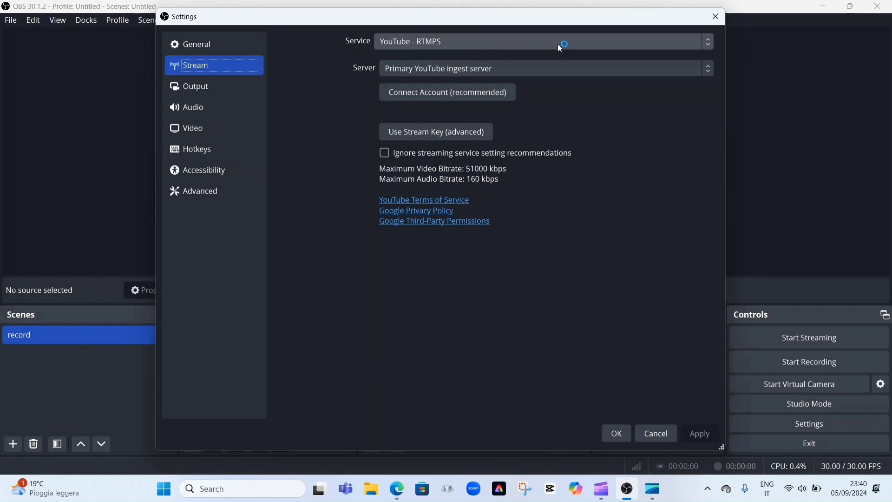
{"action": "left_click", "coordinate": [706, 45]}
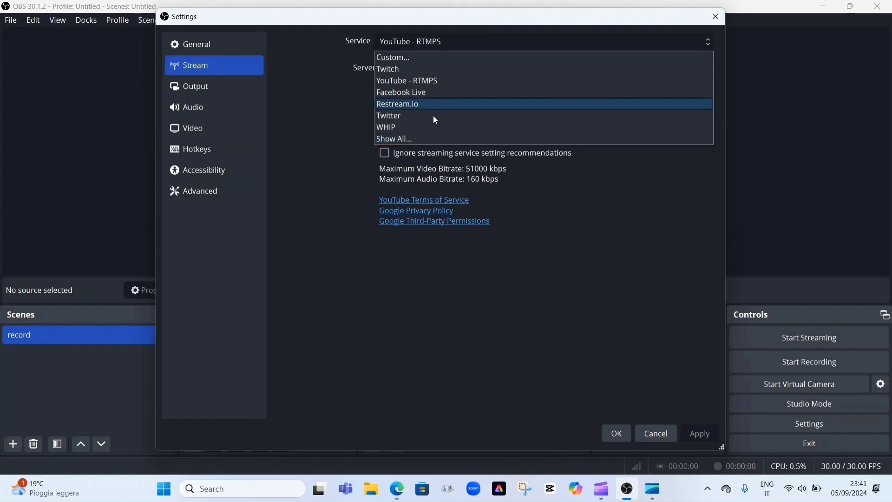
{"action": "left_click", "coordinate": [431, 84]}
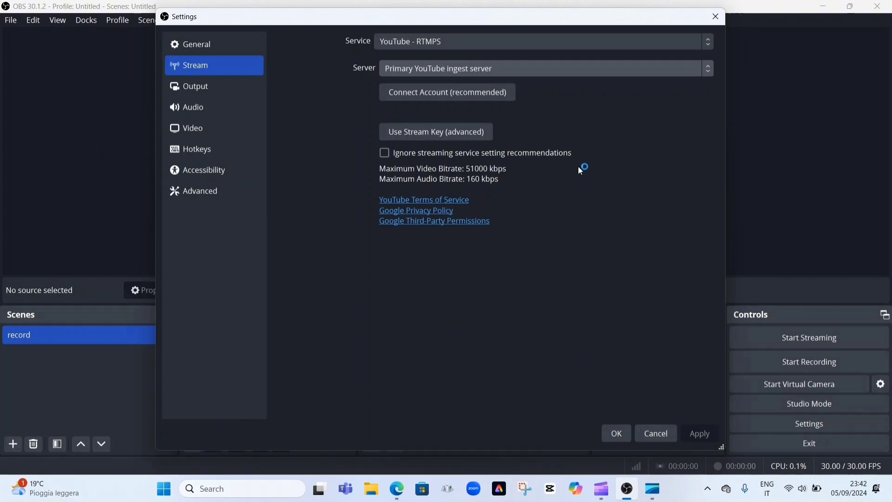
- Replace the existing stream key in the stream settings with the copied YouTube stream key and accept the settings
{"action": "left_click", "coordinate": [437, 132]}
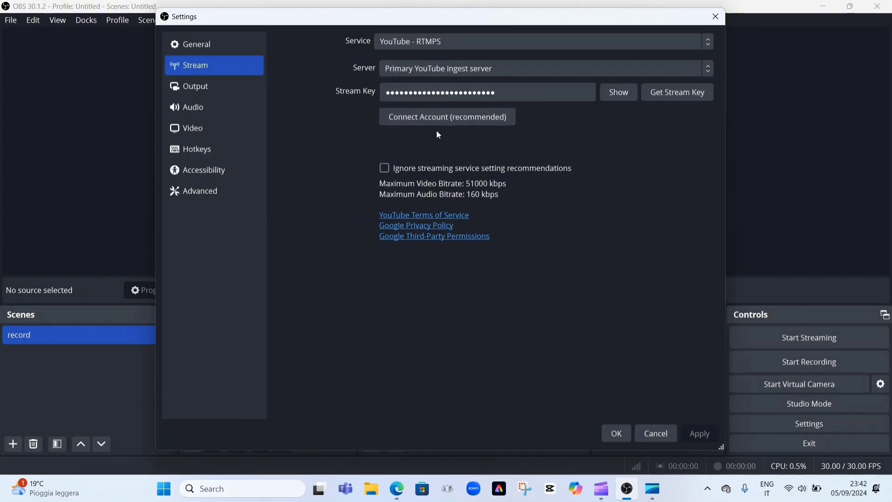
{"action": "left_click", "coordinate": [497, 93]}
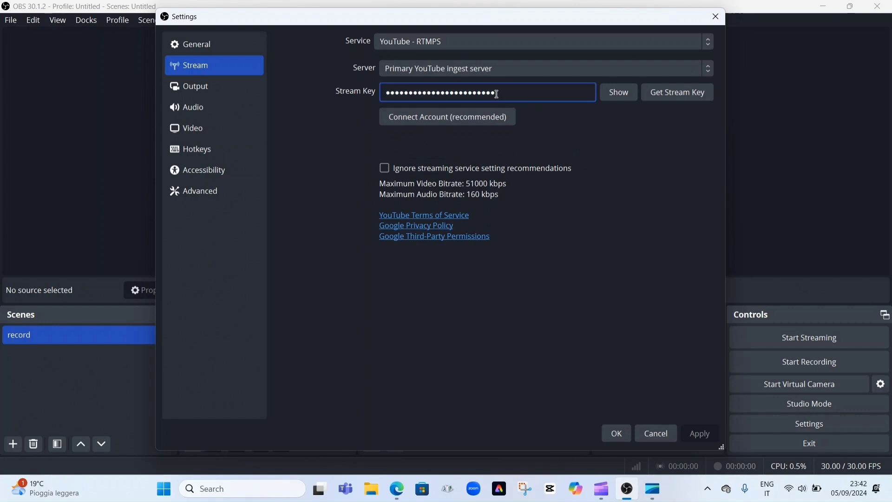
{"action": "key", "text": "BackSpace"}
{"action": "key", "text": "BackSpace"}
{"action": "key", "text": "BackSpace"}
{"action": "key", "text": "BackSpace"}
{"action": "key", "text": "BackSpace"}
{"action": "key", "text": "BackSpace"}
{"action": "key", "text": "BackSpace"}
{"action": "key", "text": "BackSpace"}
{"action": "key", "text": "BackSpace"}
{"action": "key", "text": "BackSpace"}
{"action": "key", "text": "BackSpace"}
{"action": "key", "text": "BackSpace"}
{"action": "key", "text": "BackSpace"}
{"action": "key", "text": "BackSpace"}
{"action": "key", "text": "BackSpace"}
{"action": "key", "text": "BackSpace"}
{"action": "key", "text": "BackSpace"}
{"action": "key", "text": "BackSpace"}
{"action": "key", "text": "BackSpace"}
{"action": "key", "text": "BackSpace"}
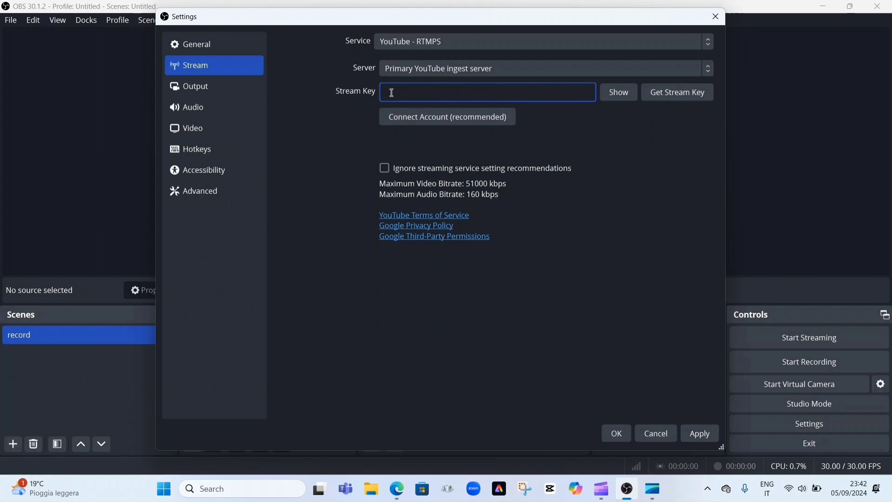
{"action": "key", "text": "ctrl+v"}
{"action": "left_click", "coordinate": [615, 433]}
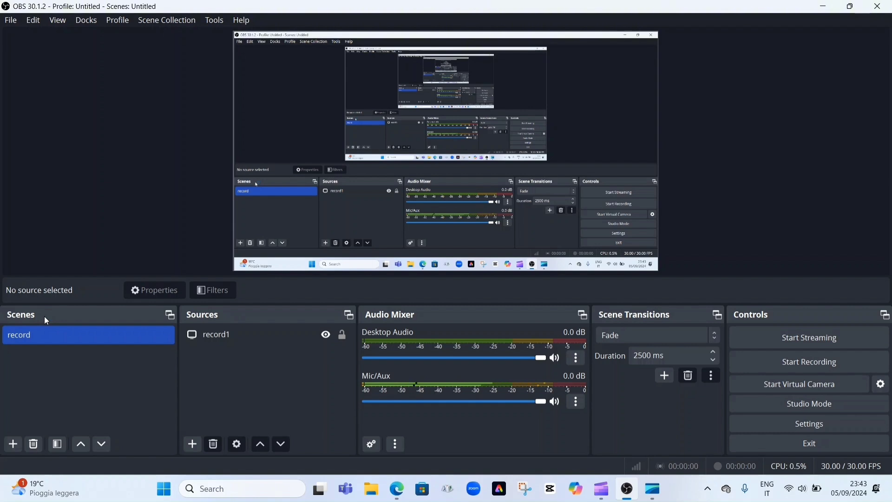
- Add a new scene named "scenes"
{"action": "left_click", "coordinate": [13, 444]}
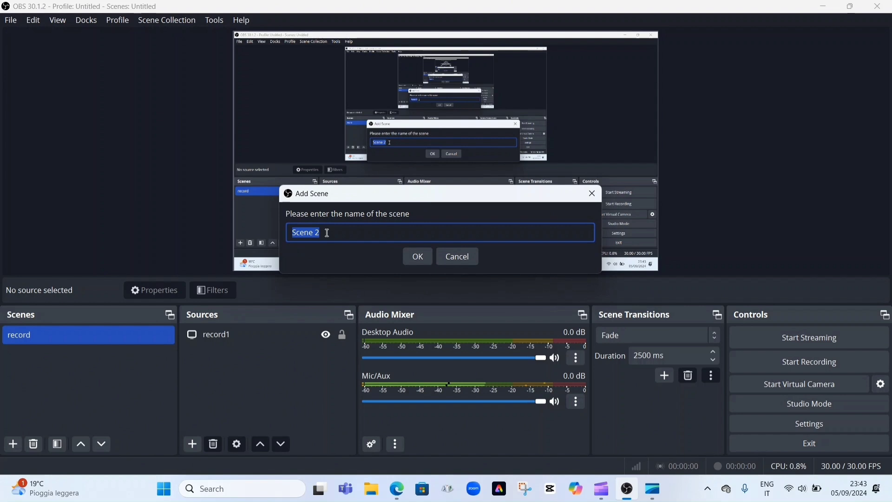
{"action": "key", "text": "BackSpace"}
{"action": "type", "text": "sc"}
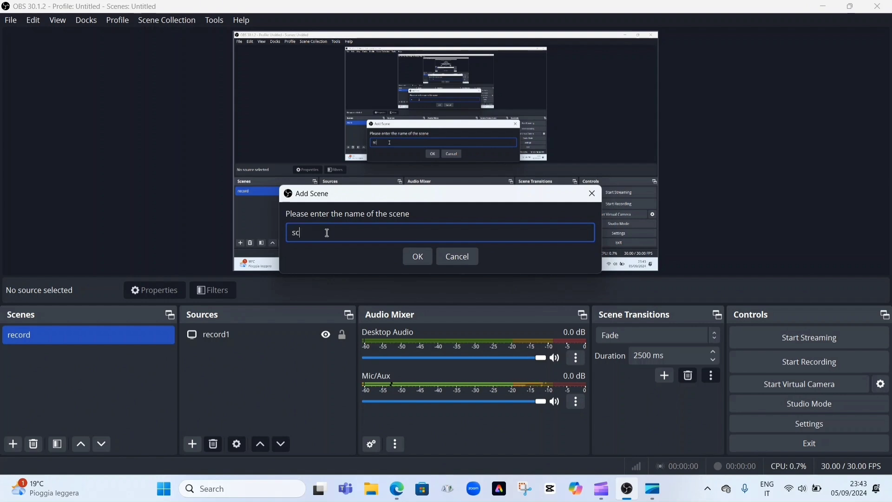
{"action": "type", "text": "enes"}
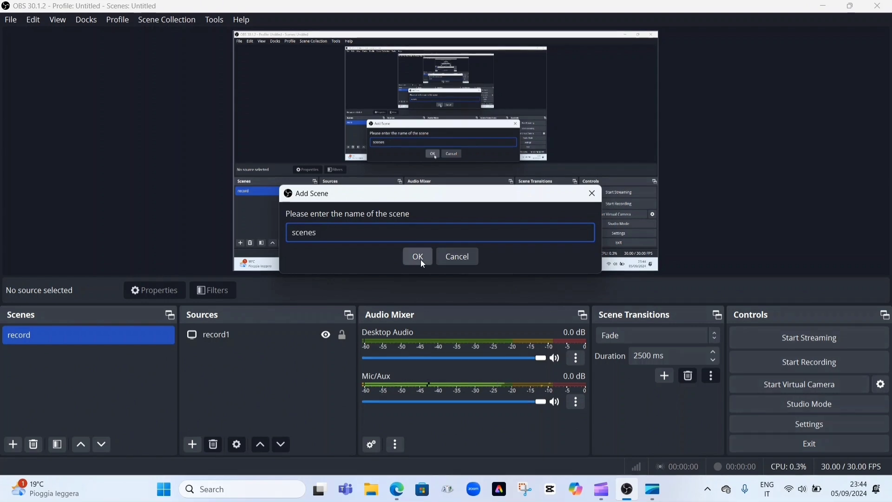
{"action": "left_click", "coordinate": [420, 259]}
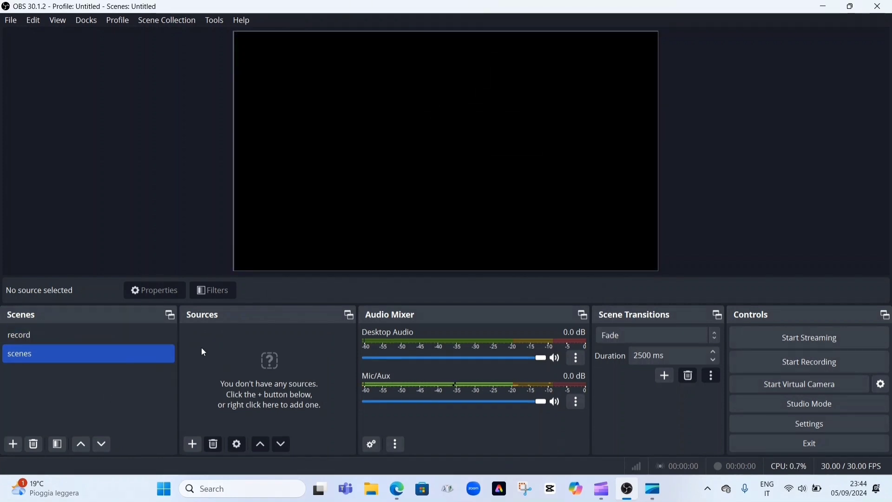
{"action": "left_click", "coordinate": [193, 447]}
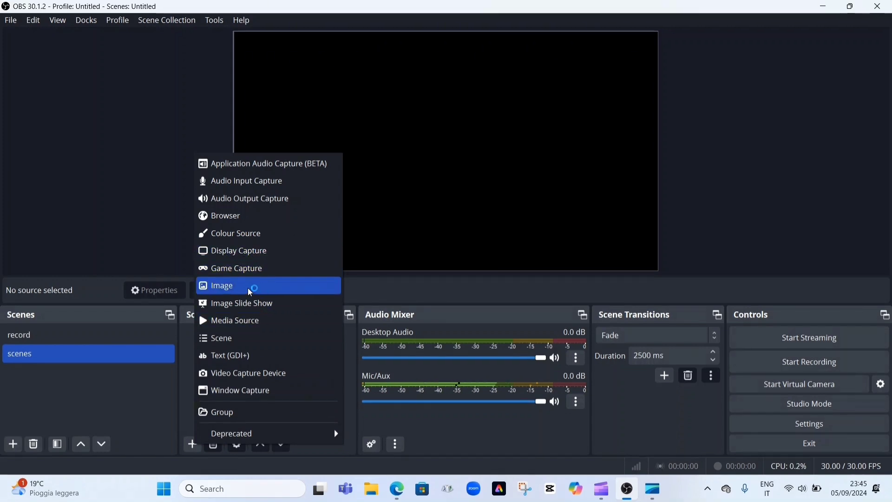
{"action": "left_click", "coordinate": [255, 374]}
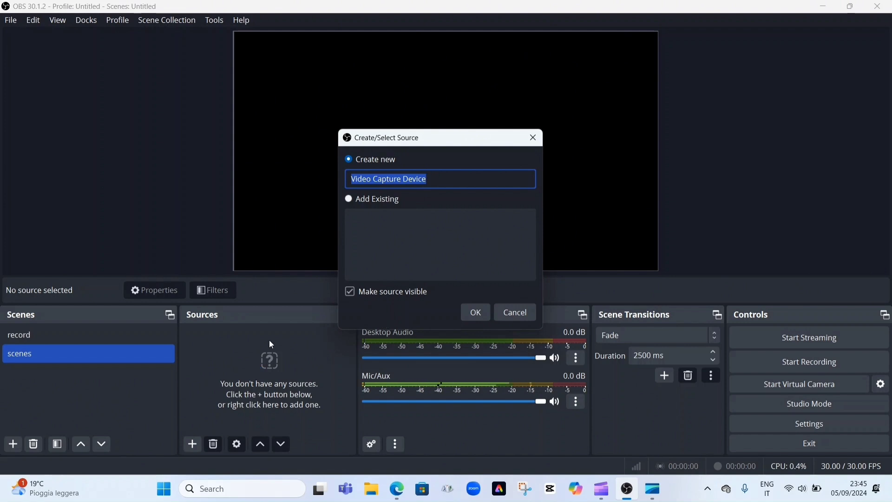
{"action": "left_click", "coordinate": [521, 313]}
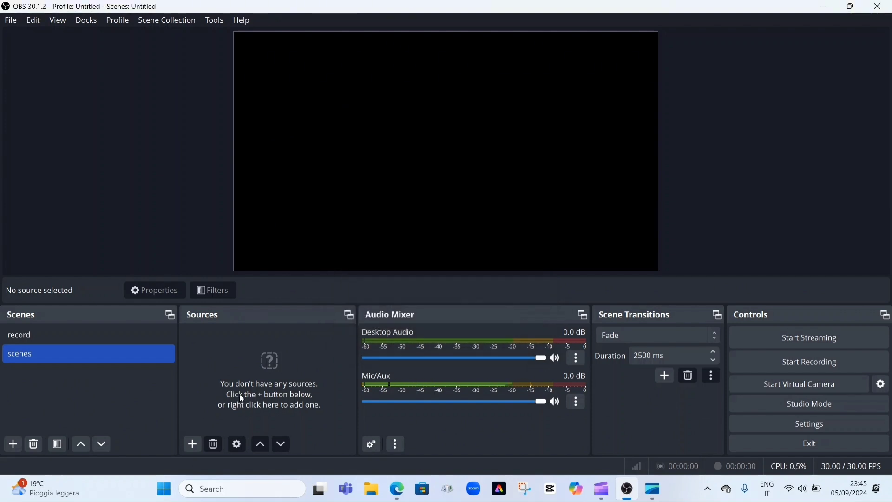
- Add a new Media Source to the scene using the local video file obiora.mp4 from the D: drive
{"action": "left_click", "coordinate": [193, 444]}
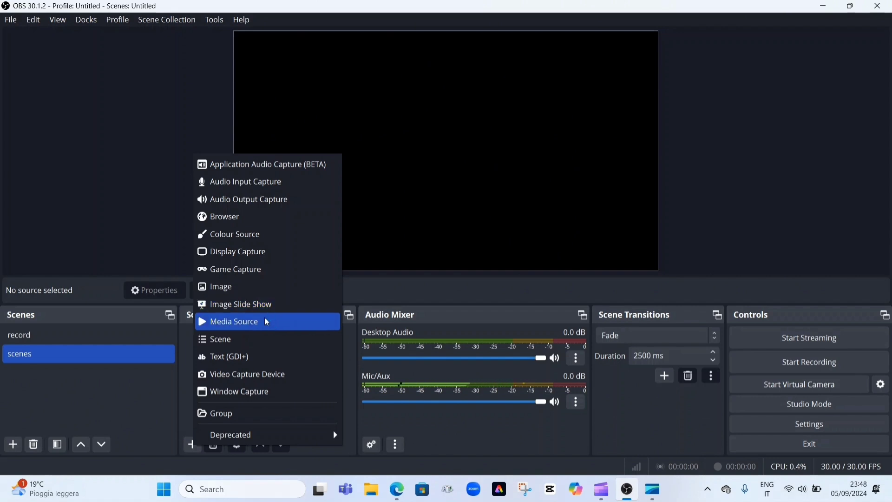
{"action": "left_click", "coordinate": [267, 322]}
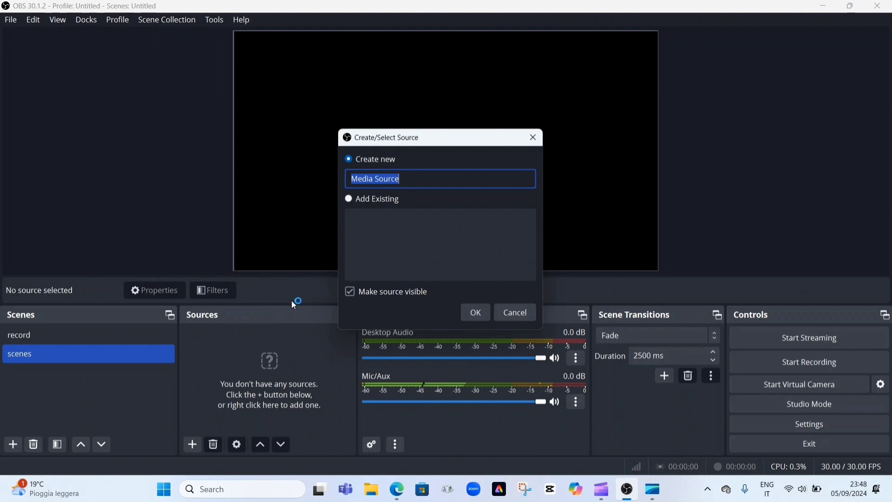
{"action": "left_click", "coordinate": [476, 313]}
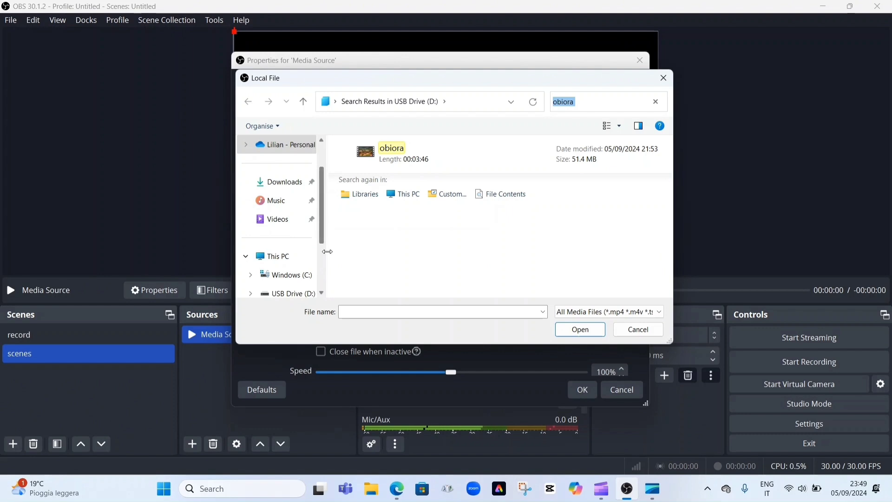
{"action": "left_click", "coordinate": [322, 294]}
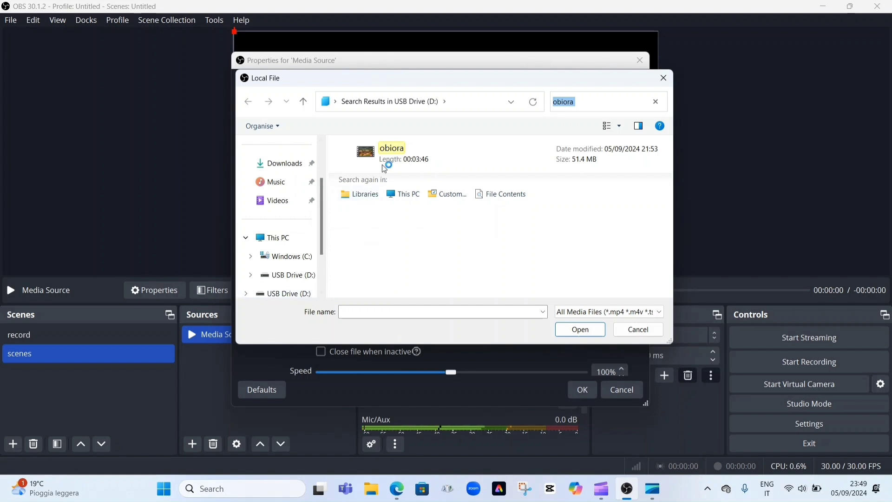
{"action": "left_click", "coordinate": [414, 160]}
{"action": "left_click", "coordinate": [590, 329]}
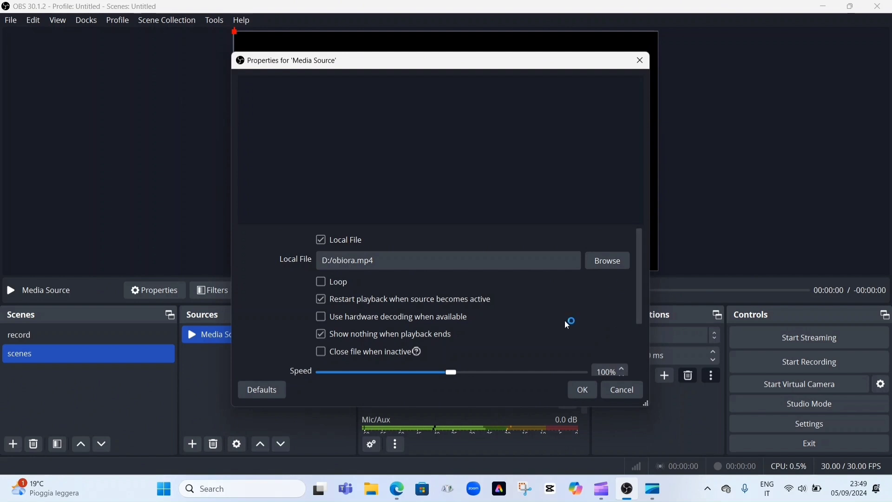
{"action": "left_click", "coordinate": [583, 391]}
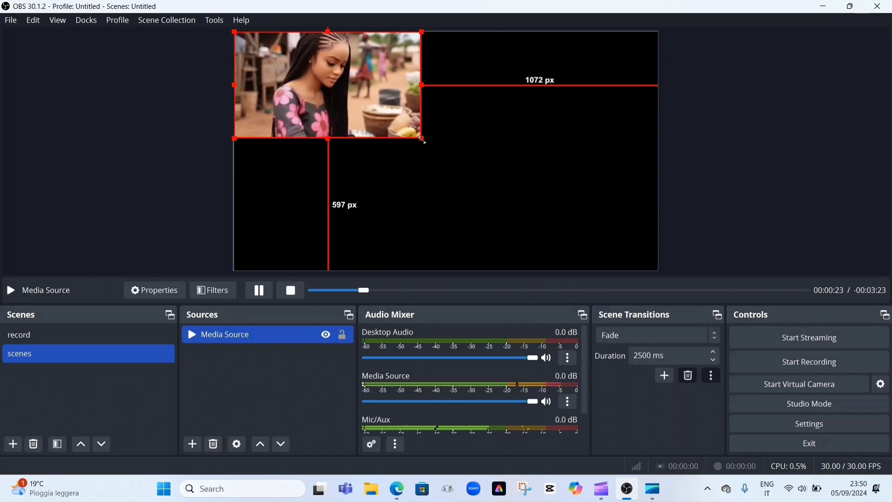
- Enlarge the video to fill the preview canvas, and pause its playback and rewind it to the beginning
{"action": "left_click_drag", "start_coordinate": [423, 140], "coordinate": [564, 269]}
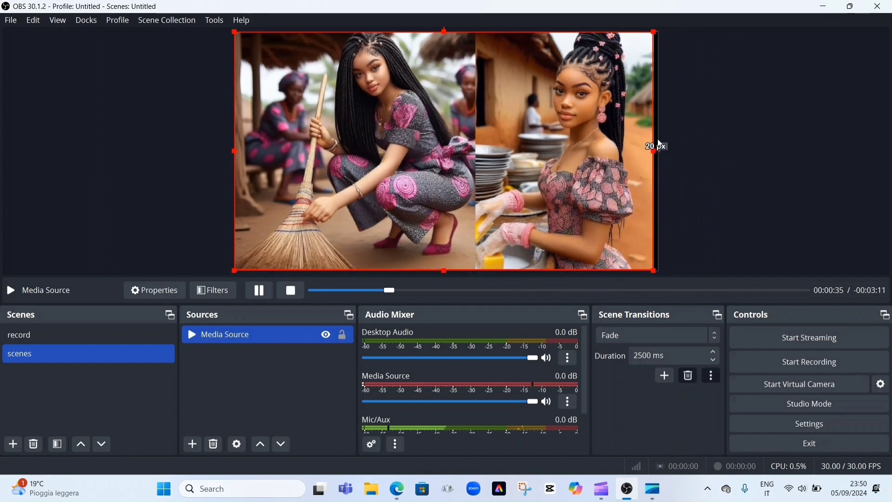
{"action": "left_click_drag", "start_coordinate": [656, 148], "coordinate": [665, 157]}
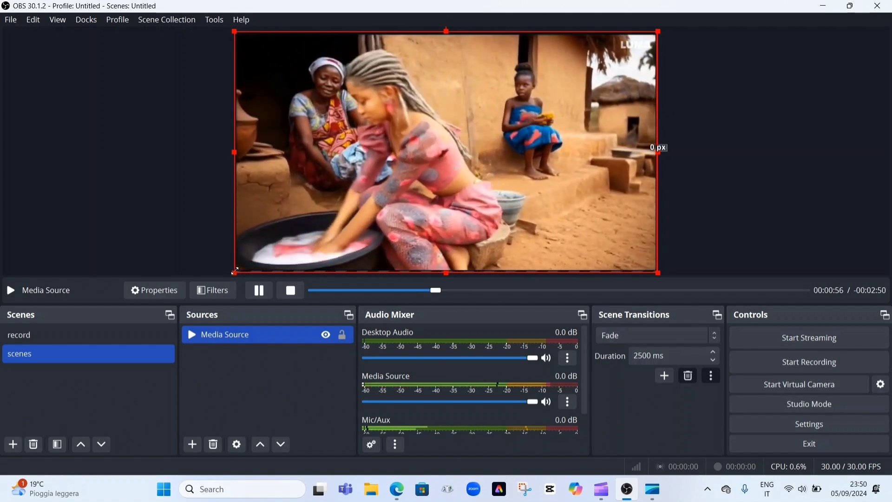
{"action": "left_click", "coordinate": [273, 291]}
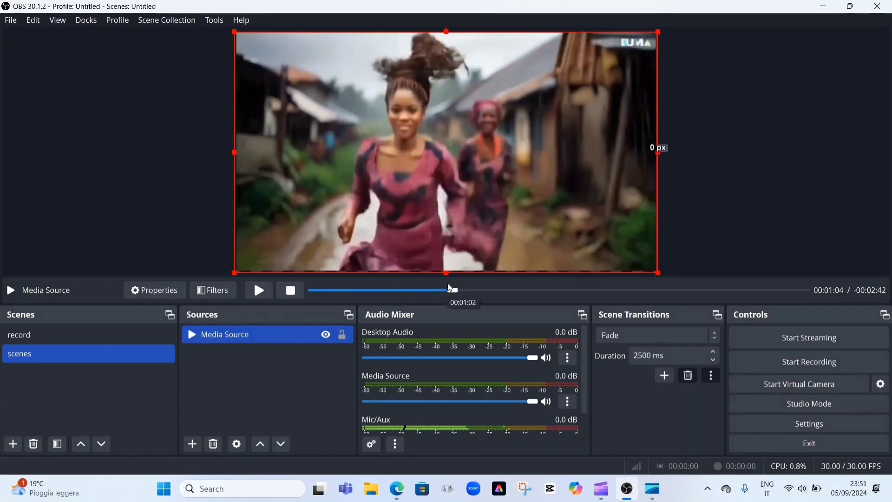
{"action": "left_click_drag", "start_coordinate": [453, 292], "coordinate": [310, 300]}
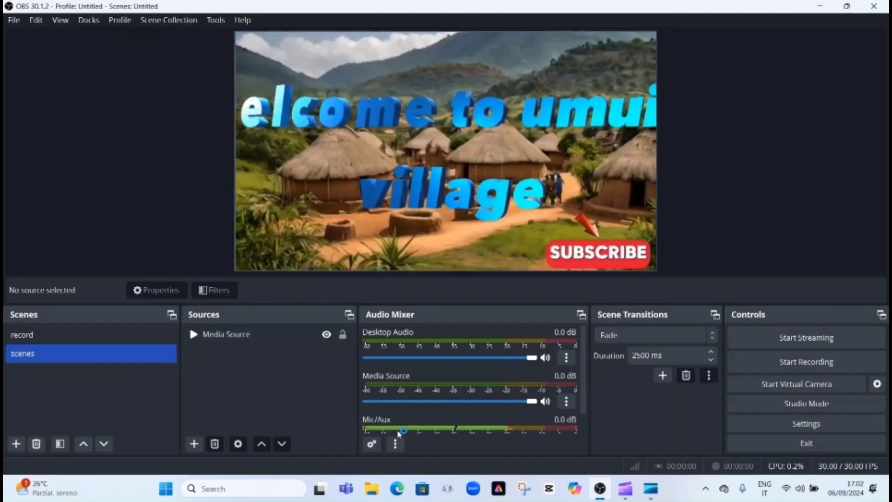
- Review the audio settings and the output settings for streaming, audio track bitrates and the replay buffer, and accept the settings
{"action": "left_click", "coordinate": [839, 426]}
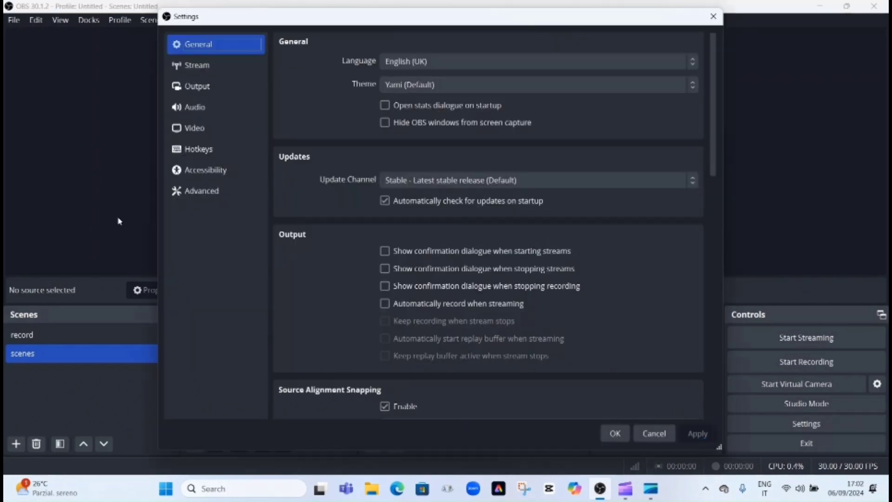
{"action": "left_click", "coordinate": [186, 110]}
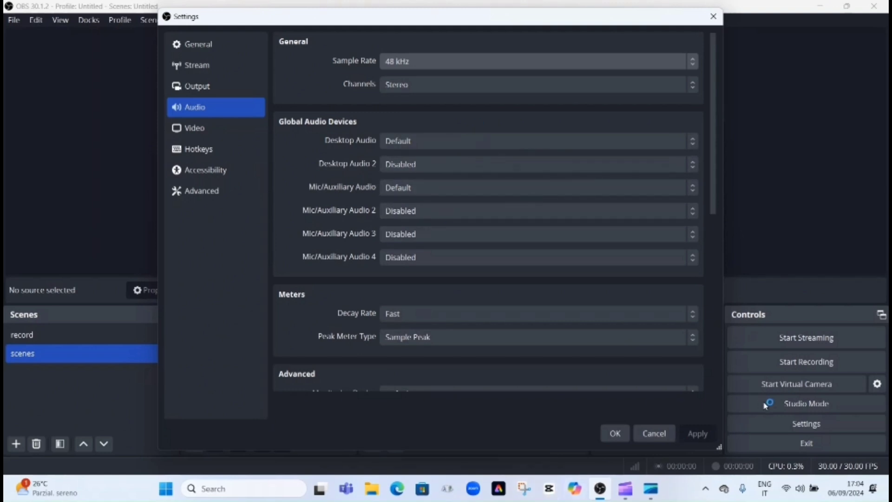
{"action": "left_click", "coordinate": [218, 91]}
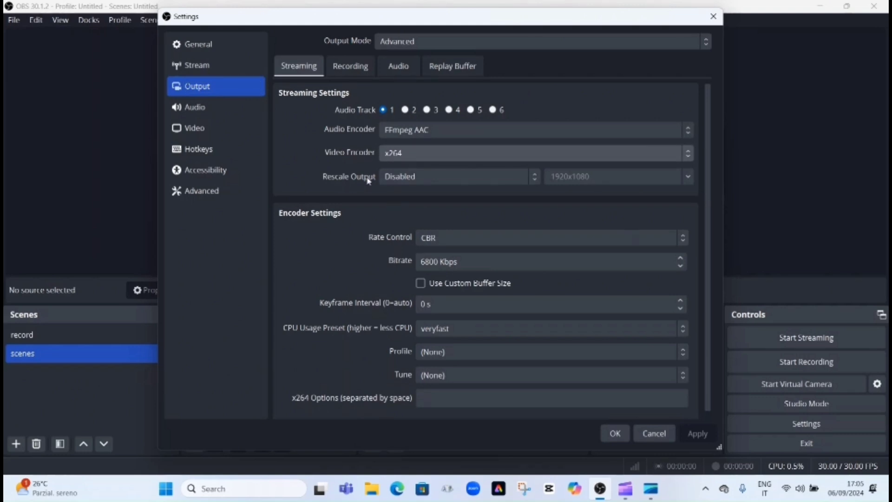
{"action": "left_click", "coordinate": [535, 179]}
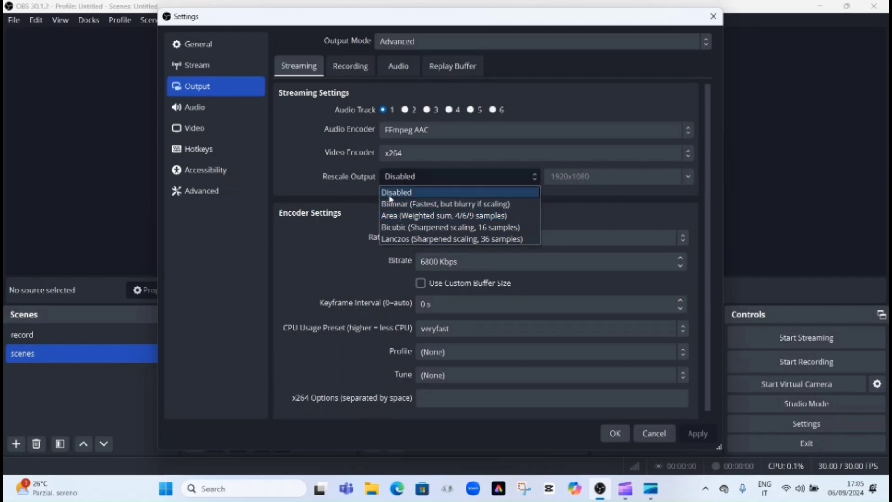
{"action": "left_click", "coordinate": [331, 185]}
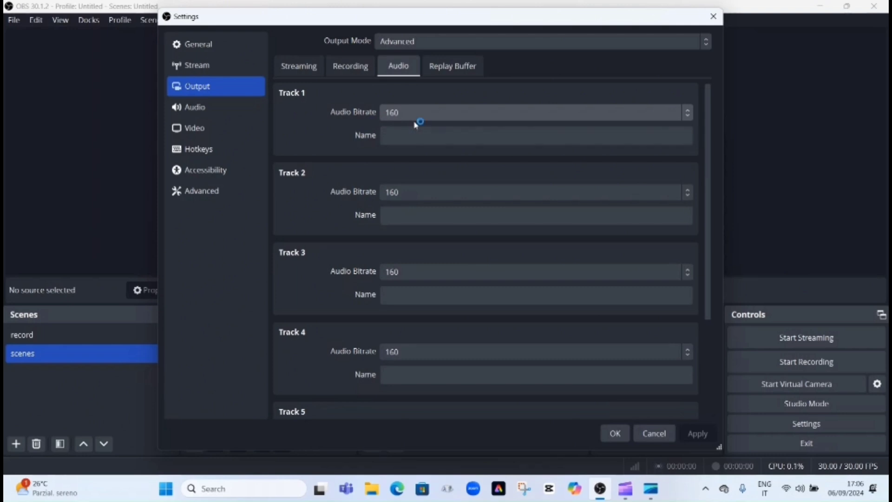
{"action": "left_click", "coordinate": [687, 112]}
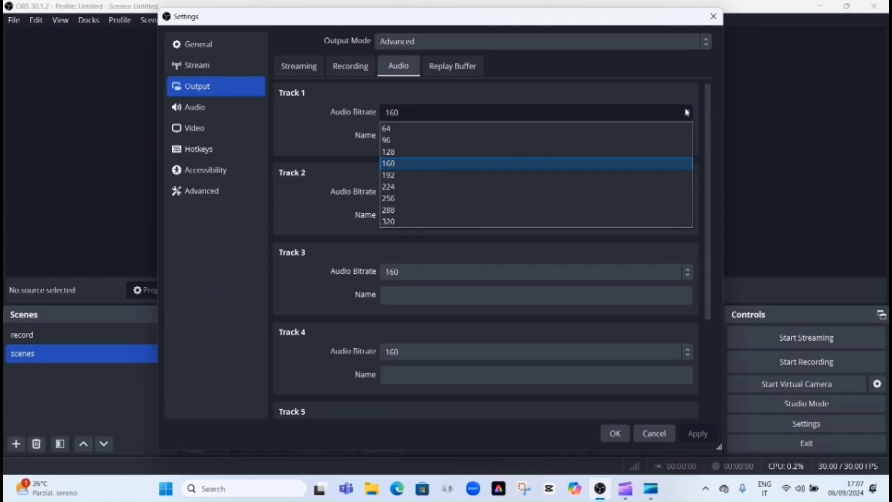
{"action": "left_click", "coordinate": [333, 123]}
{"action": "left_click", "coordinate": [392, 213]}
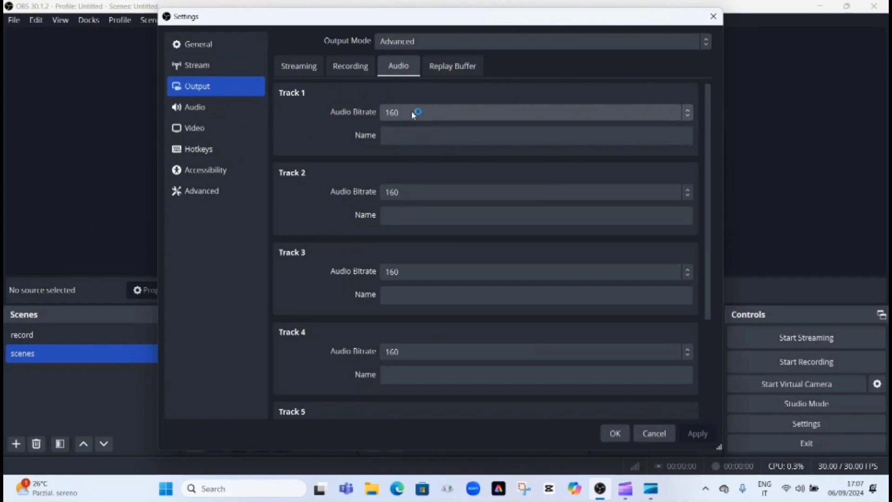
{"action": "left_click", "coordinate": [455, 66]}
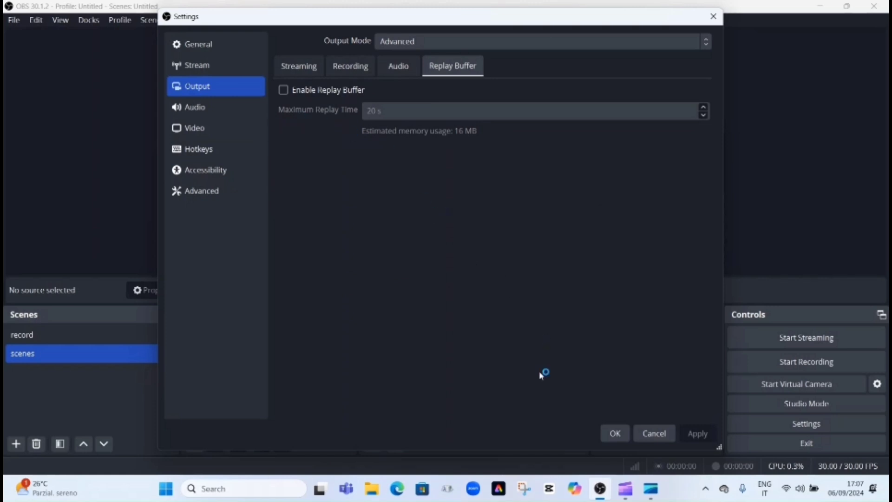
{"action": "left_click", "coordinate": [616, 433]}
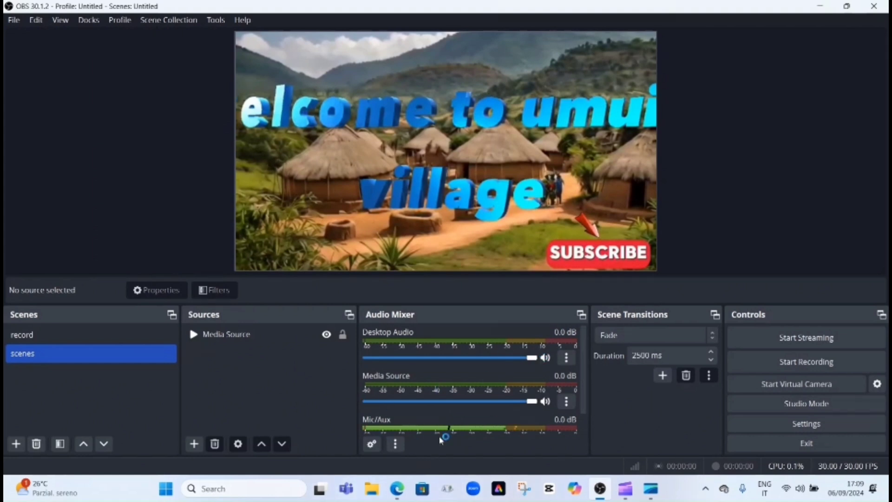
- Start streaming and play the Media Source video in the scene
{"action": "left_click", "coordinate": [793, 337]}
{"action": "left_click", "coordinate": [224, 341]}
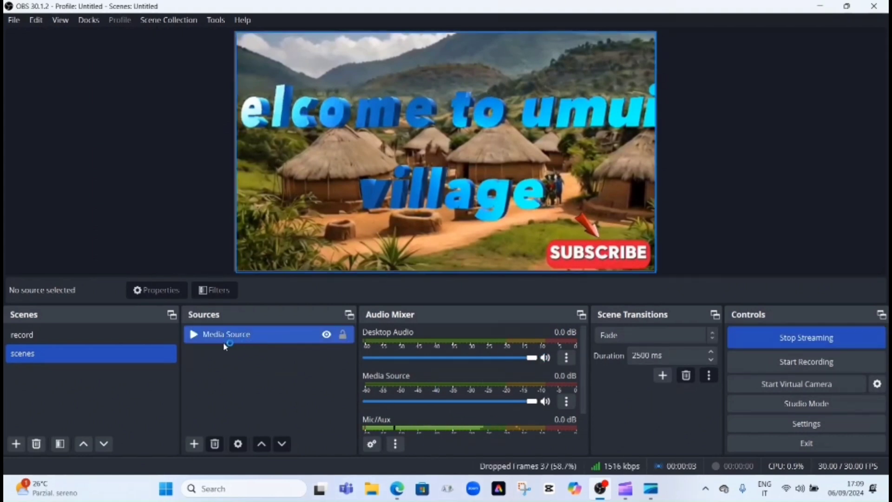
{"action": "left_click", "coordinate": [300, 237]}
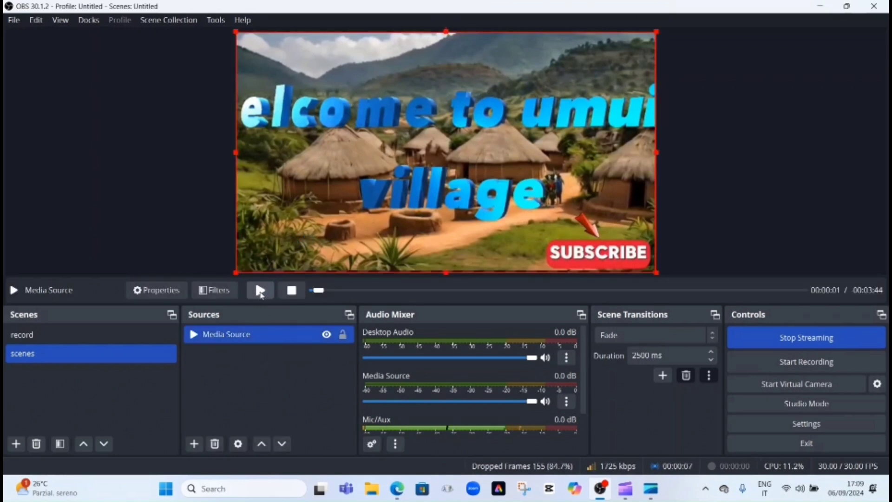
{"action": "left_click", "coordinate": [260, 291]}
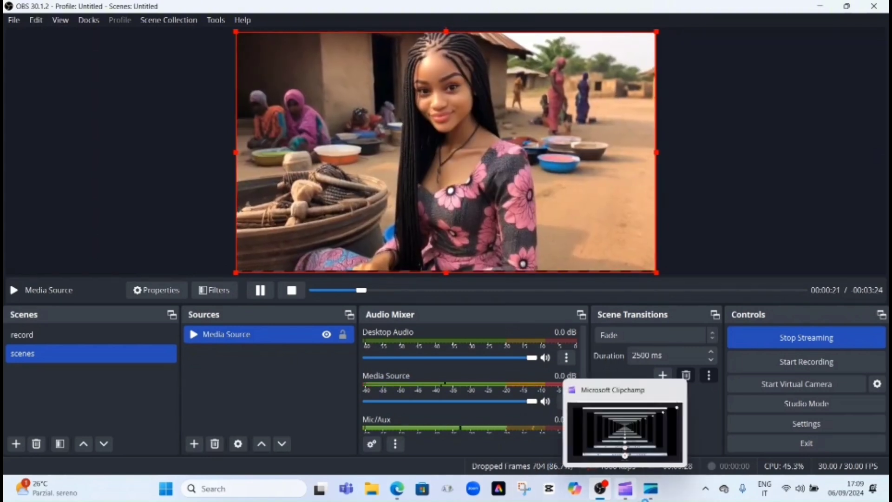
- Switch to YouTube Studio in the browser and check the live preview, connection status, analytics and live chat
{"action": "mouse_move", "coordinate": [640, 500]}
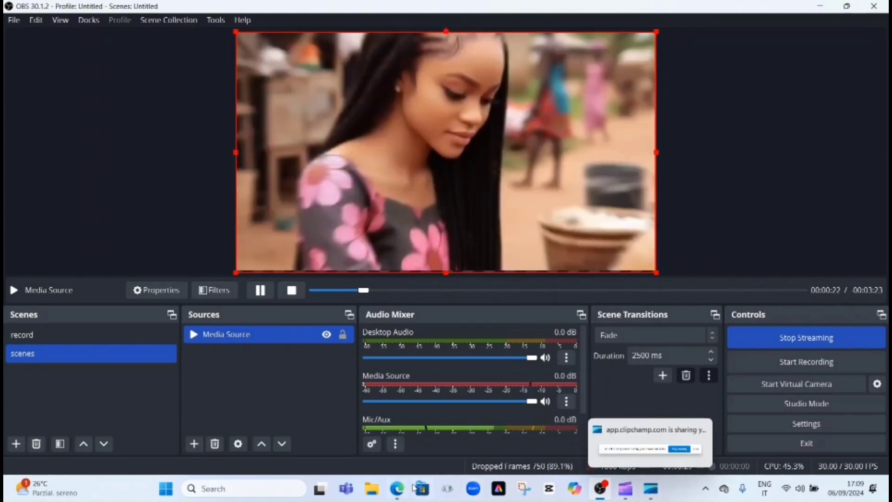
{"action": "left_click", "coordinate": [395, 432]}
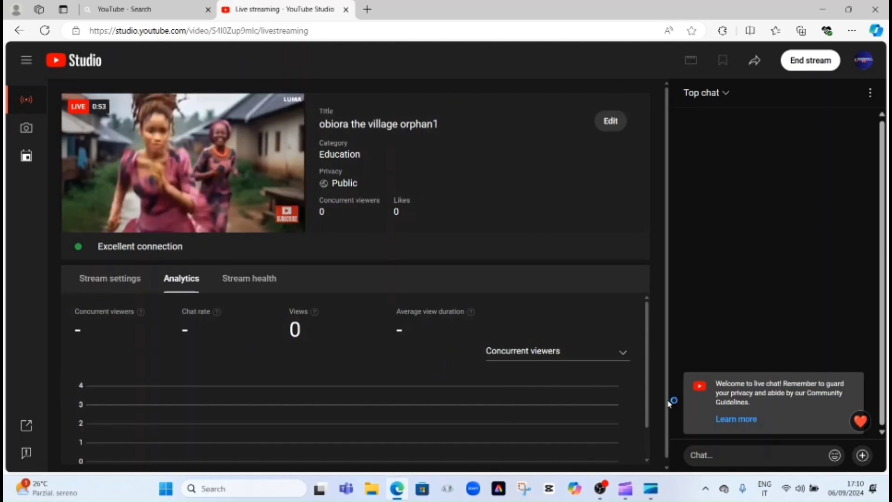
{"action": "mouse_move", "coordinate": [654, 486]}
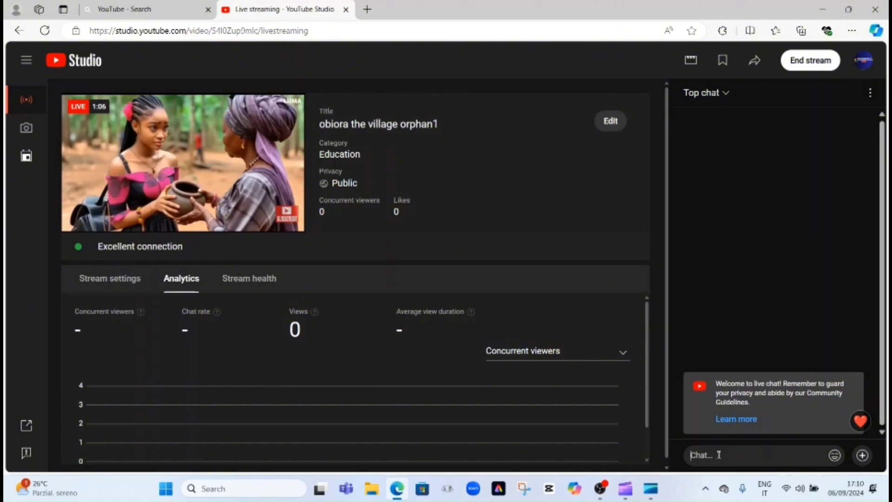
{"action": "left_click", "coordinate": [701, 460]}
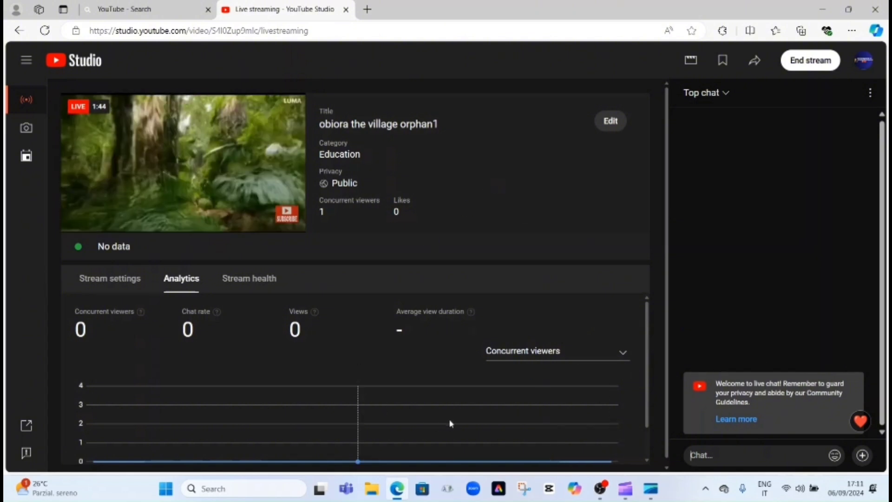
- Switch back to OBS and stop streaming
{"action": "left_click", "coordinate": [601, 488]}
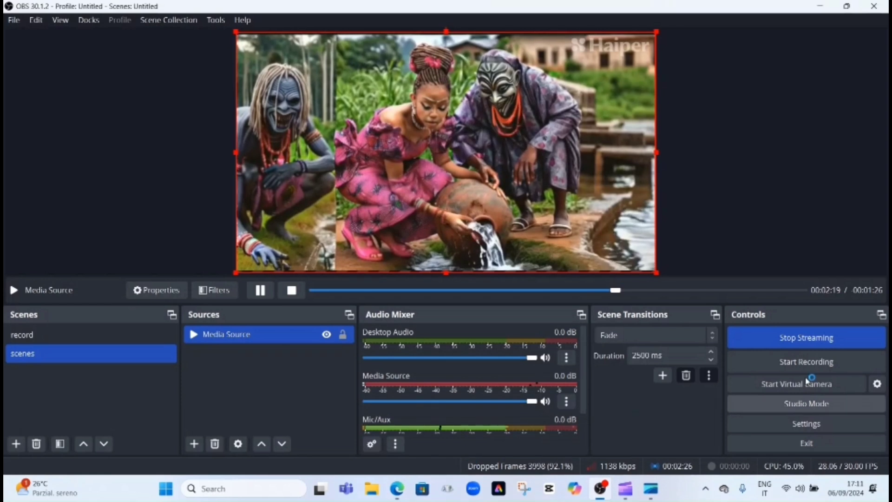
{"action": "left_click", "coordinate": [808, 339]}
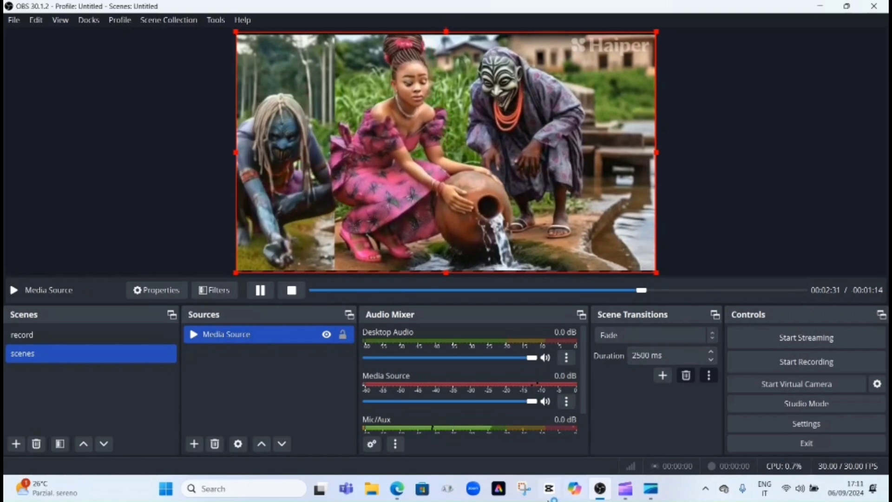
- Return to YouTube Studio, view the live stream's title and description in its edit settings, and close them without saving
{"action": "left_click", "coordinate": [395, 492]}
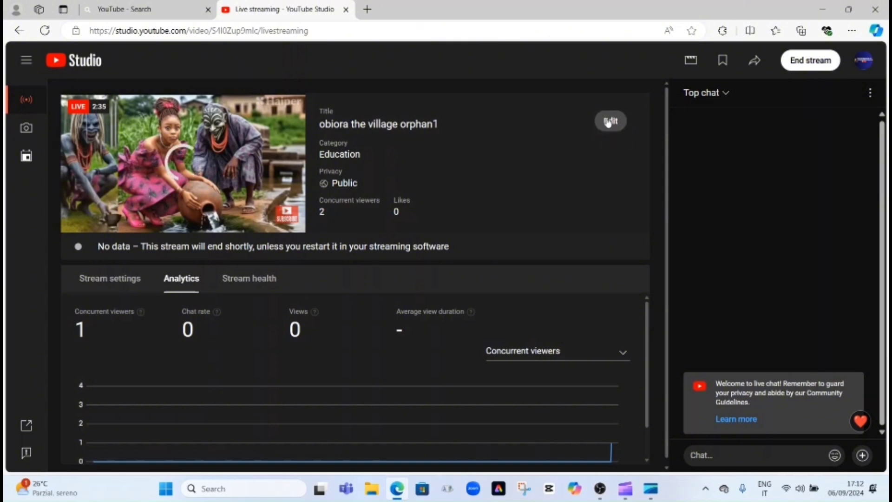
{"action": "left_click", "coordinate": [609, 121]}
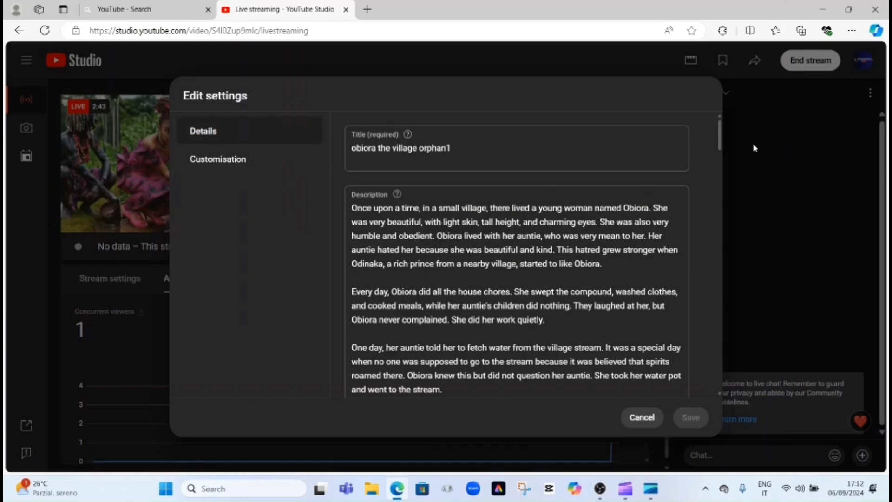
{"action": "left_click", "coordinate": [643, 418]}
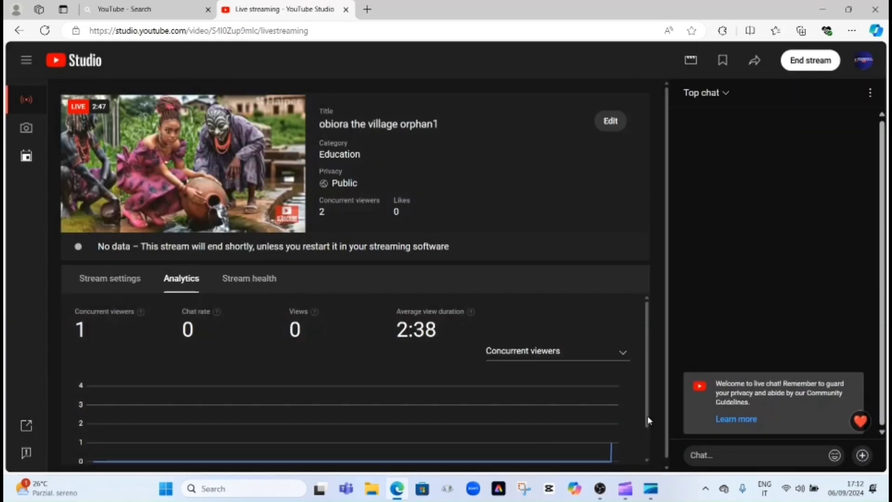